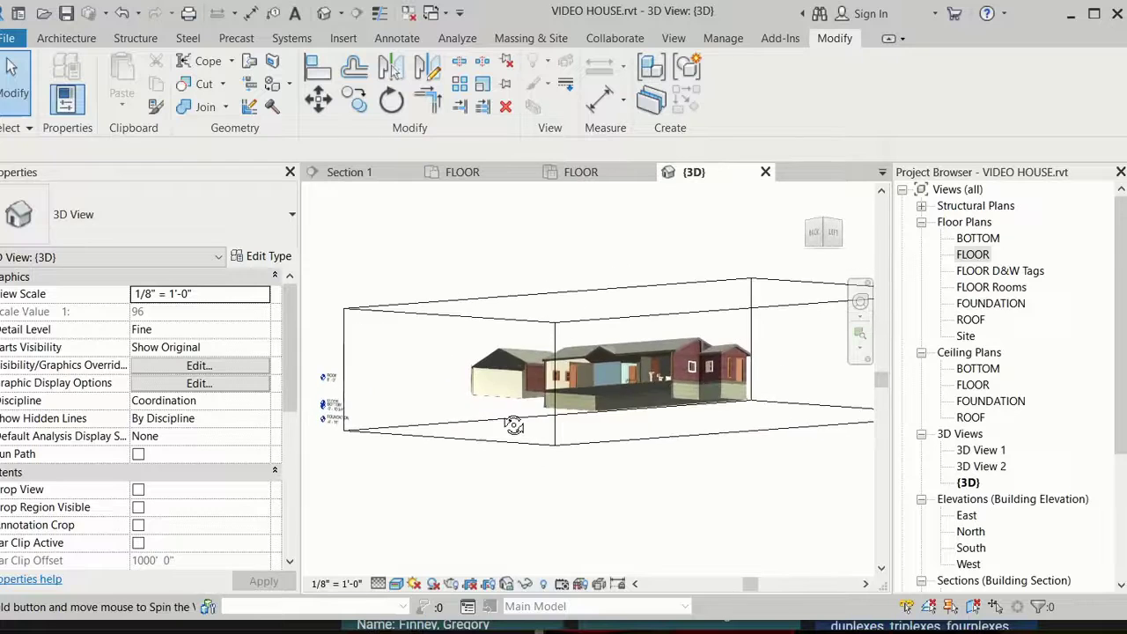
Step: Attach the tops of all Generic - 5" walls visible in the 3D view to the roof above them
scroll(603, 370, up, 5)
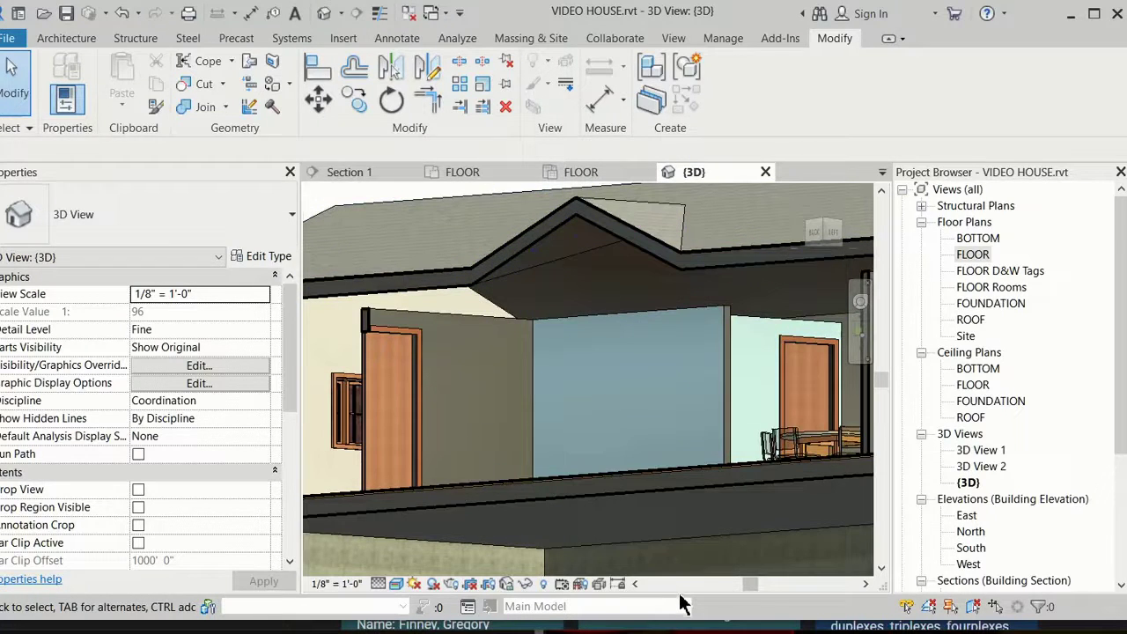
scroll(649, 448, down, 8)
scroll(123, 493, down, 5)
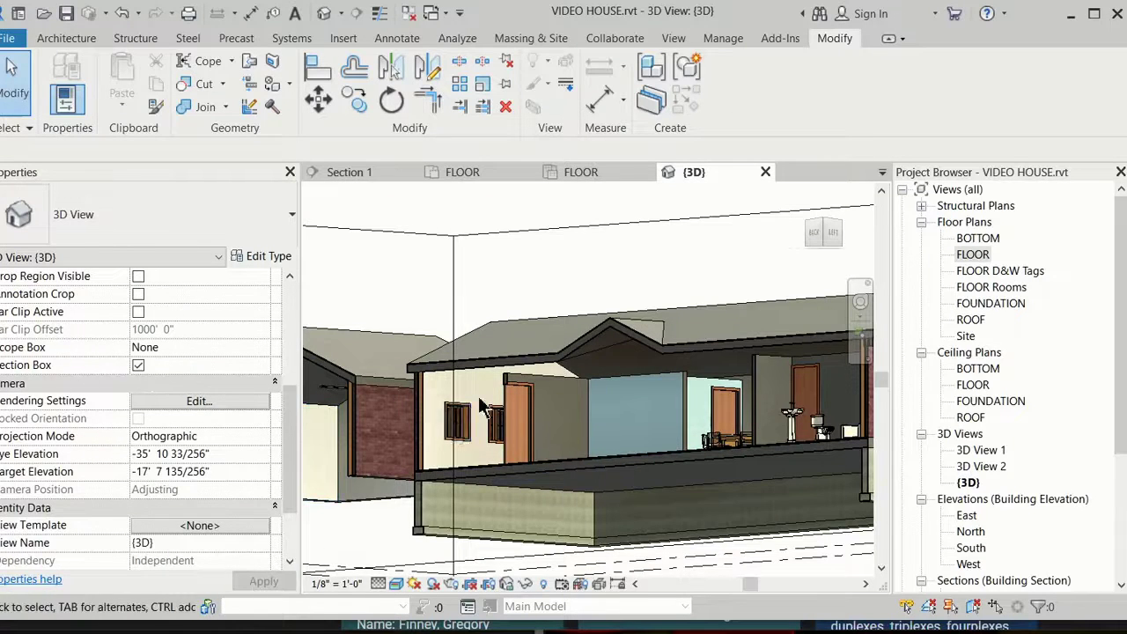
scroll(458, 414, down, 5)
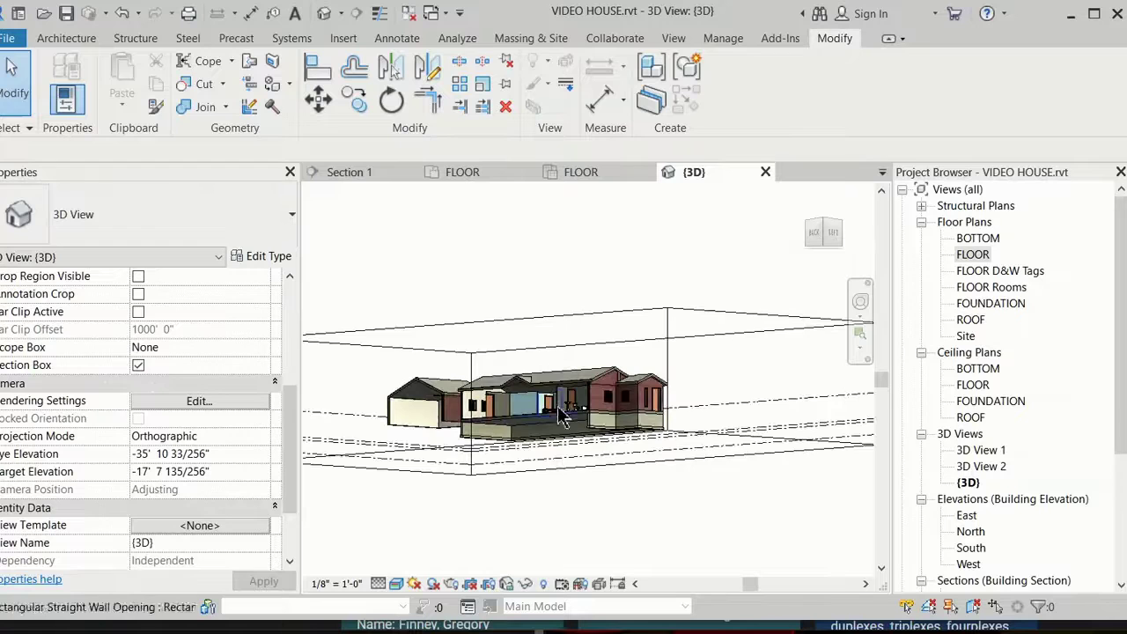
scroll(555, 407, up, 8)
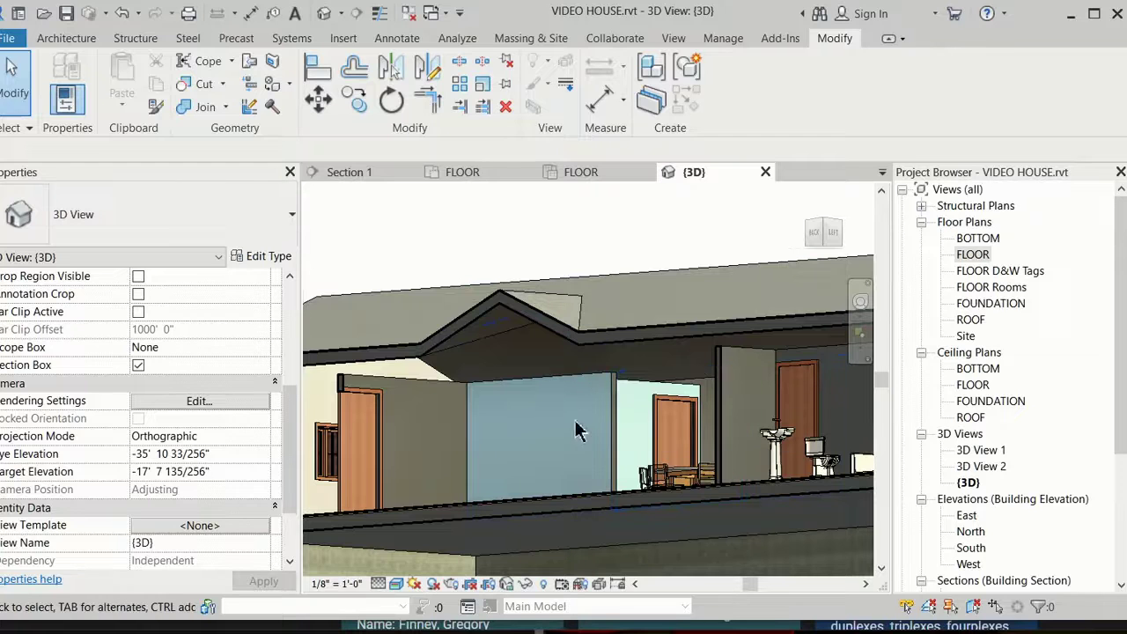
click(566, 390)
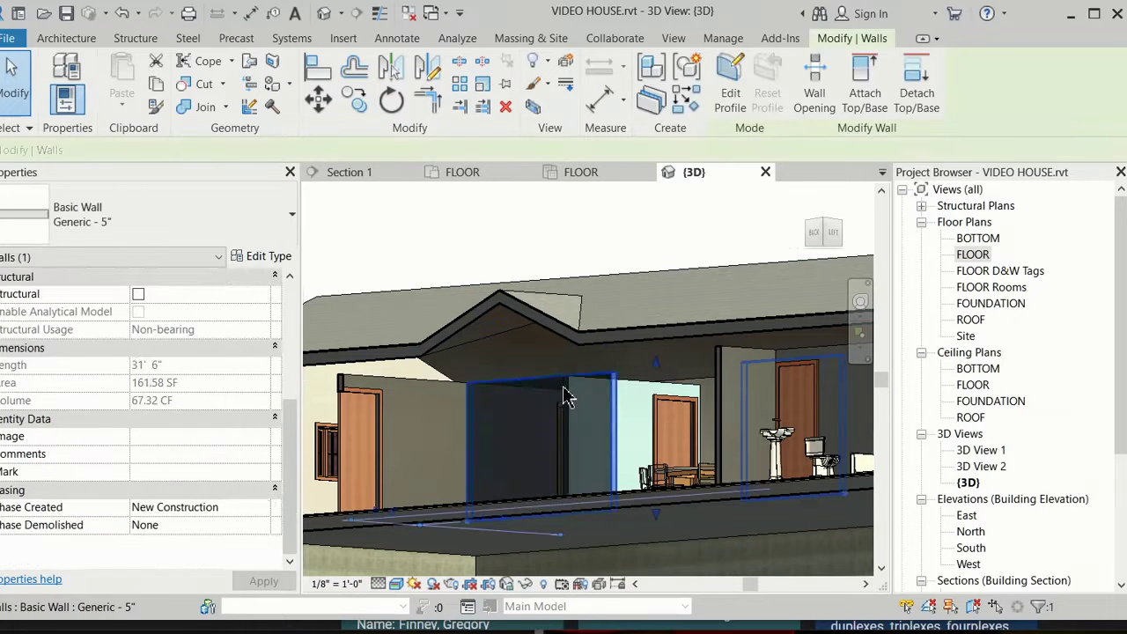
right_click(568, 397)
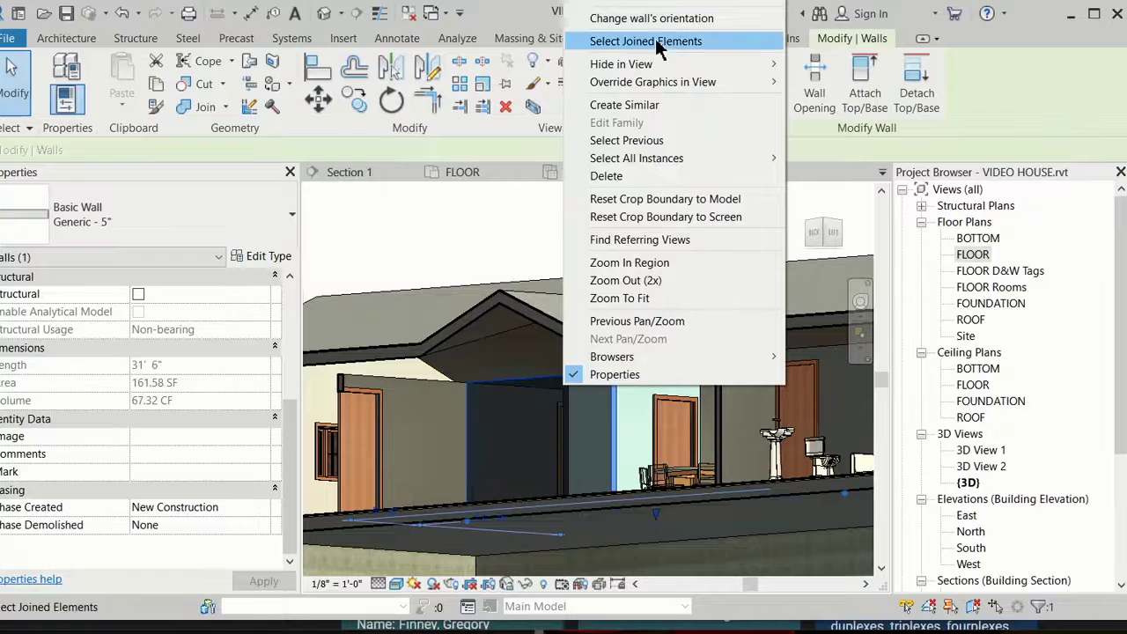
mouse_move(692, 160)
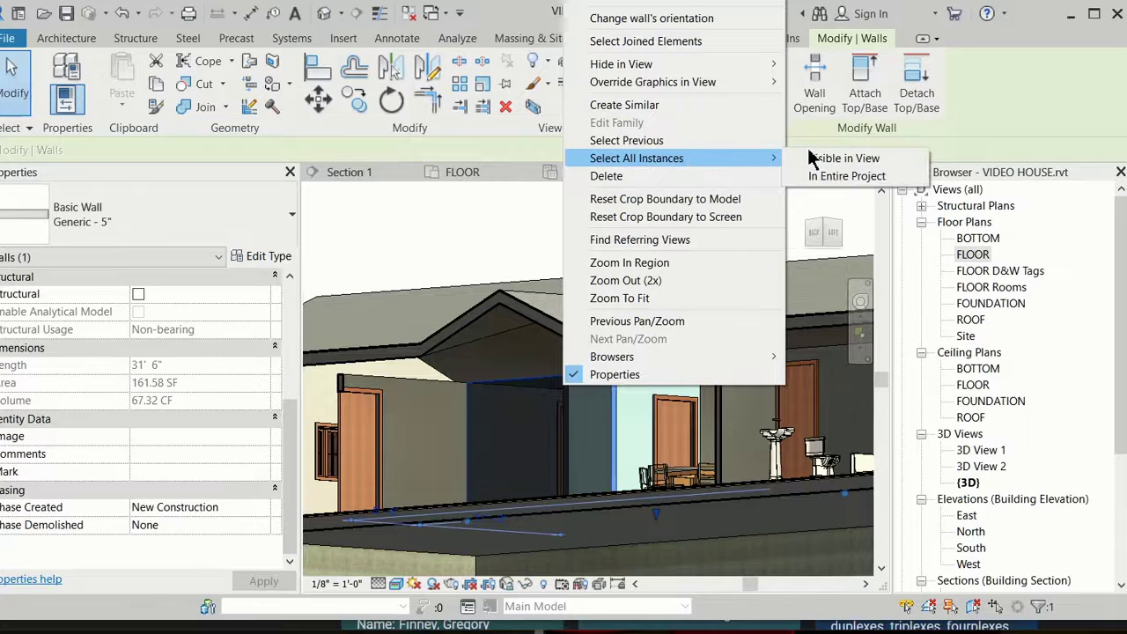
click(841, 158)
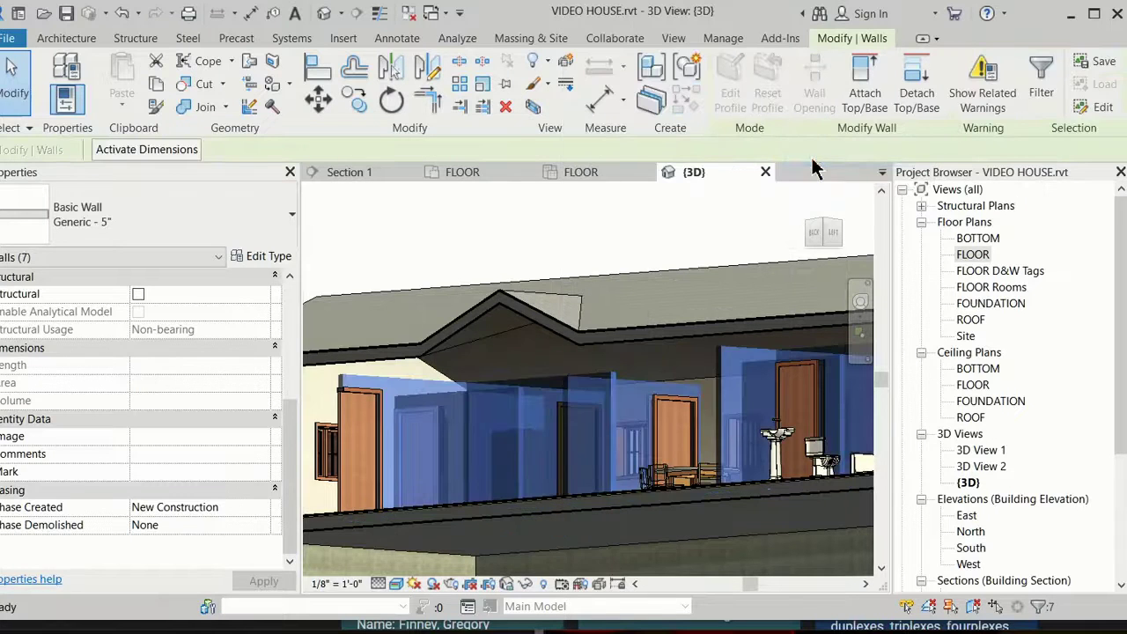
click(868, 84)
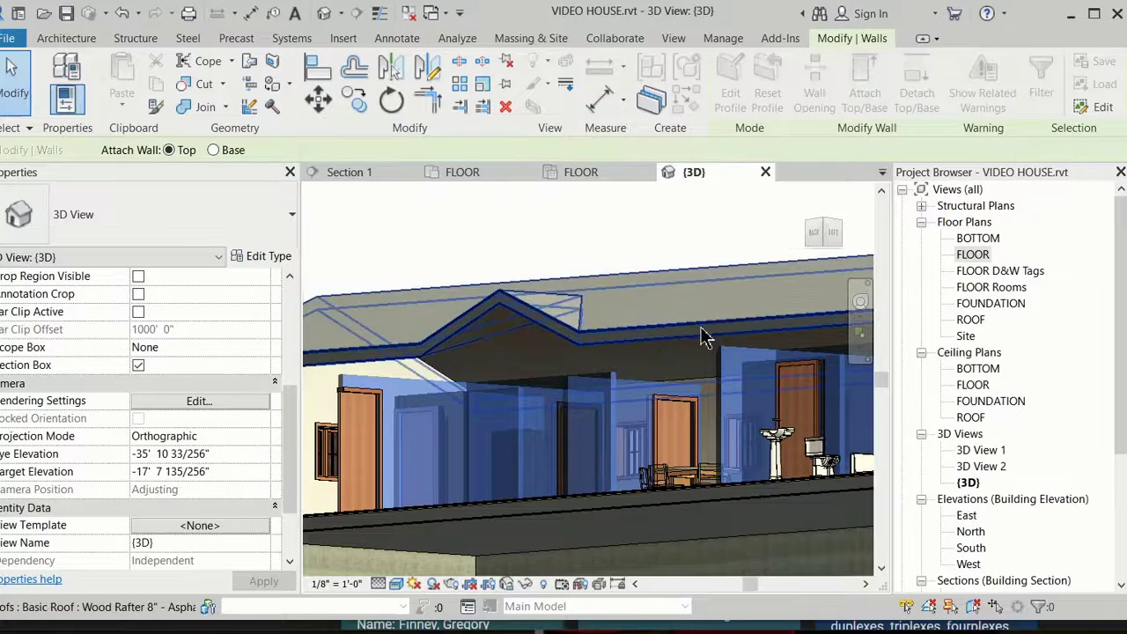
click(673, 331)
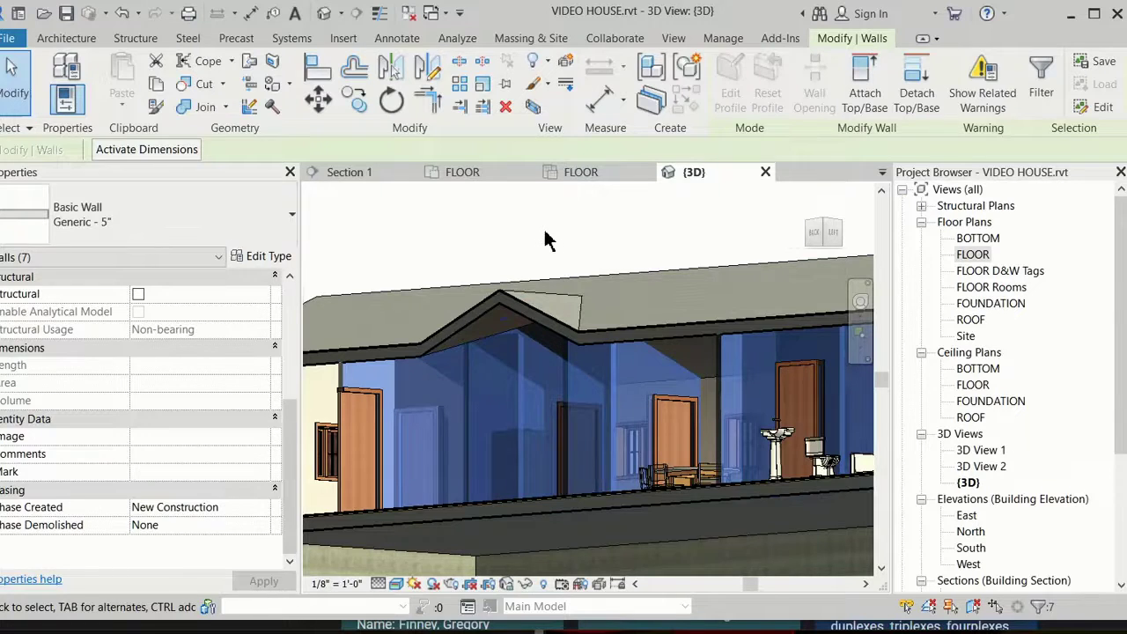
scroll(546, 239, down, 2)
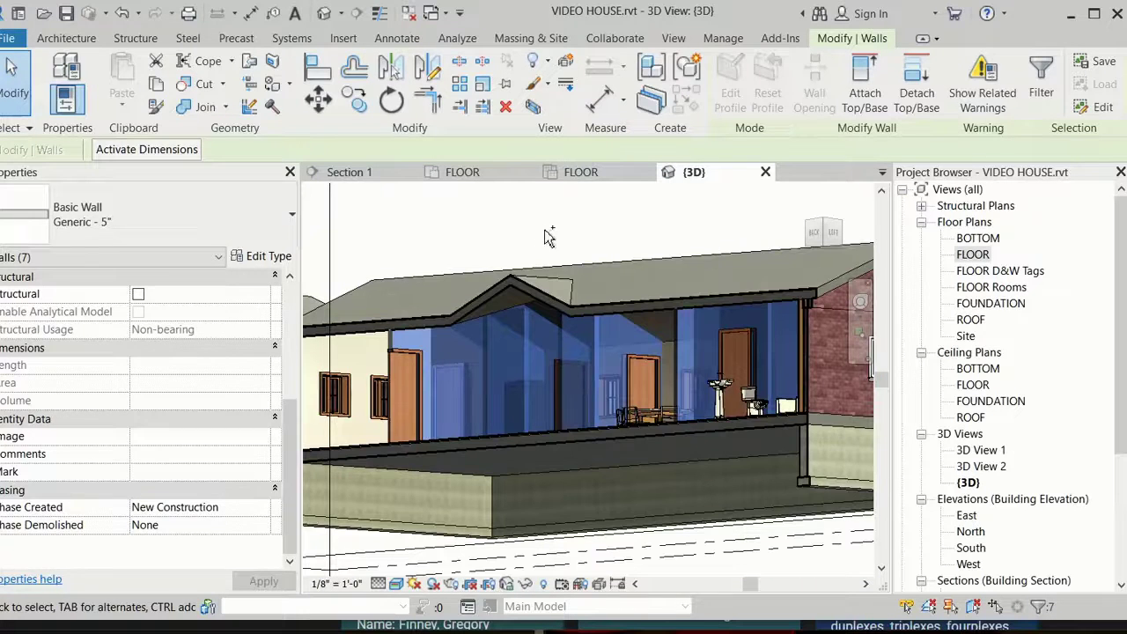
click(543, 227)
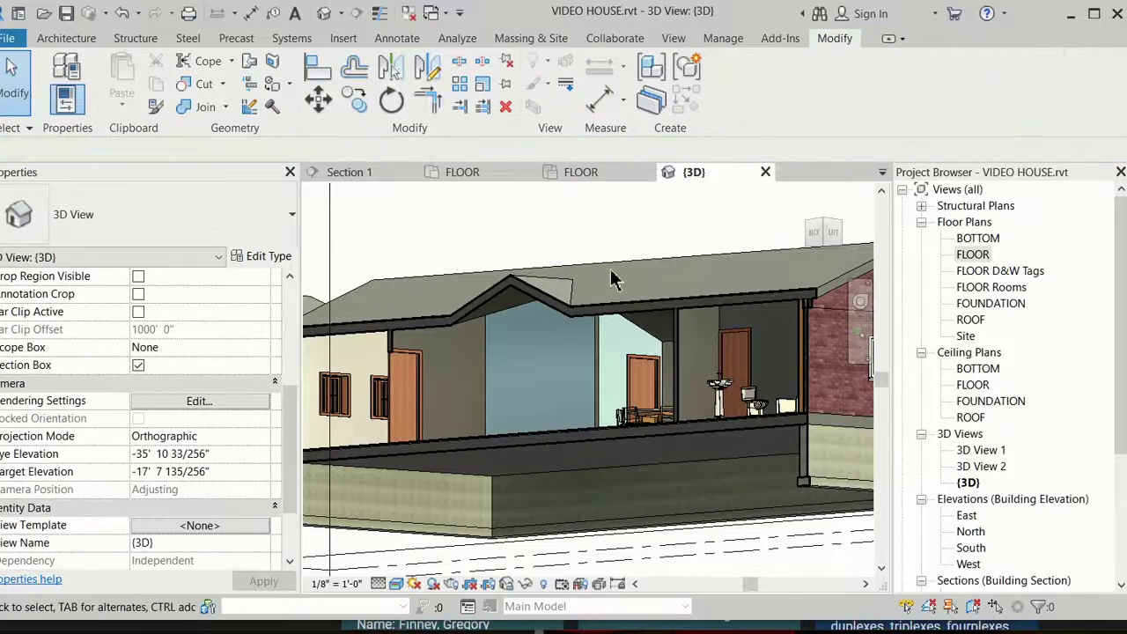
Step: Turn off the 3D view's section box and open the FLOOR reflected ceiling plan
click(138, 365)
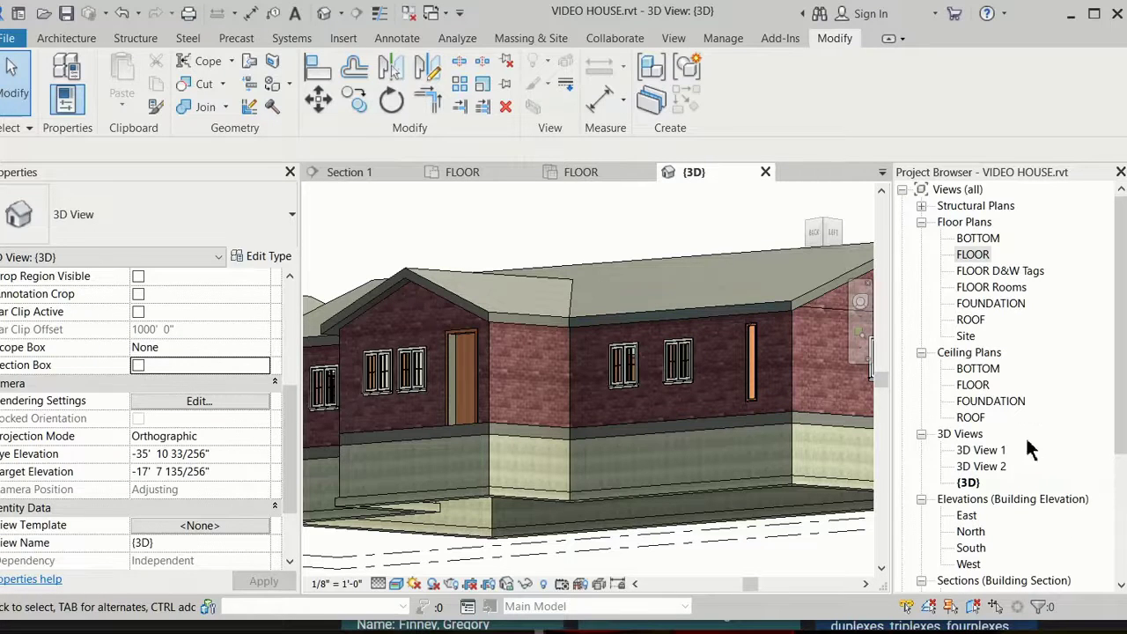
double_click(982, 390)
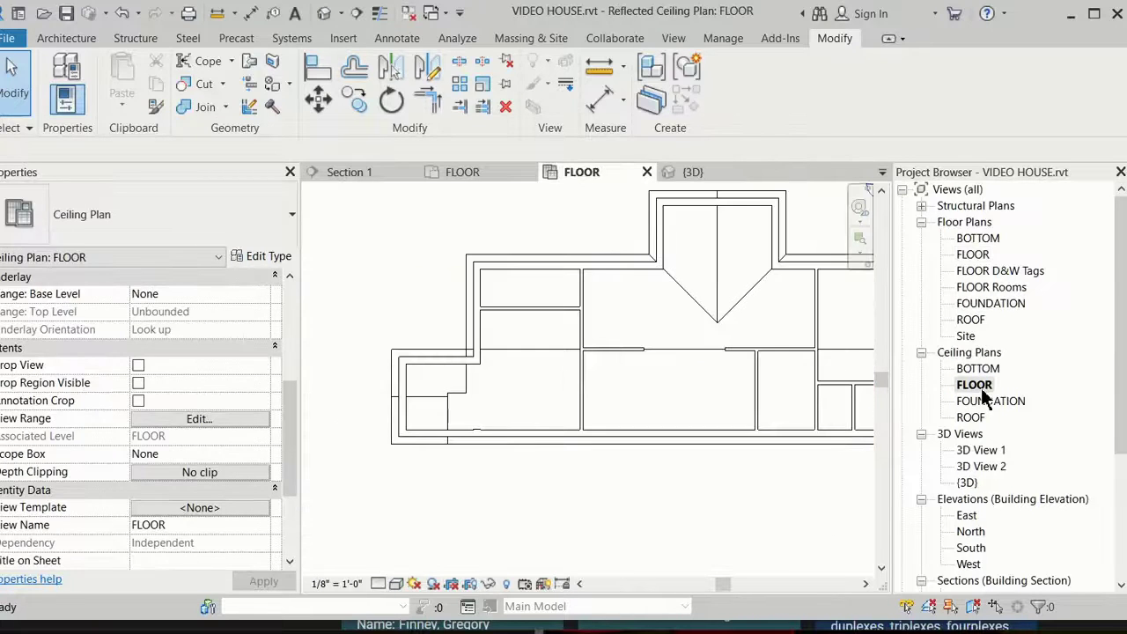
middle_drag(797, 504, 689, 536)
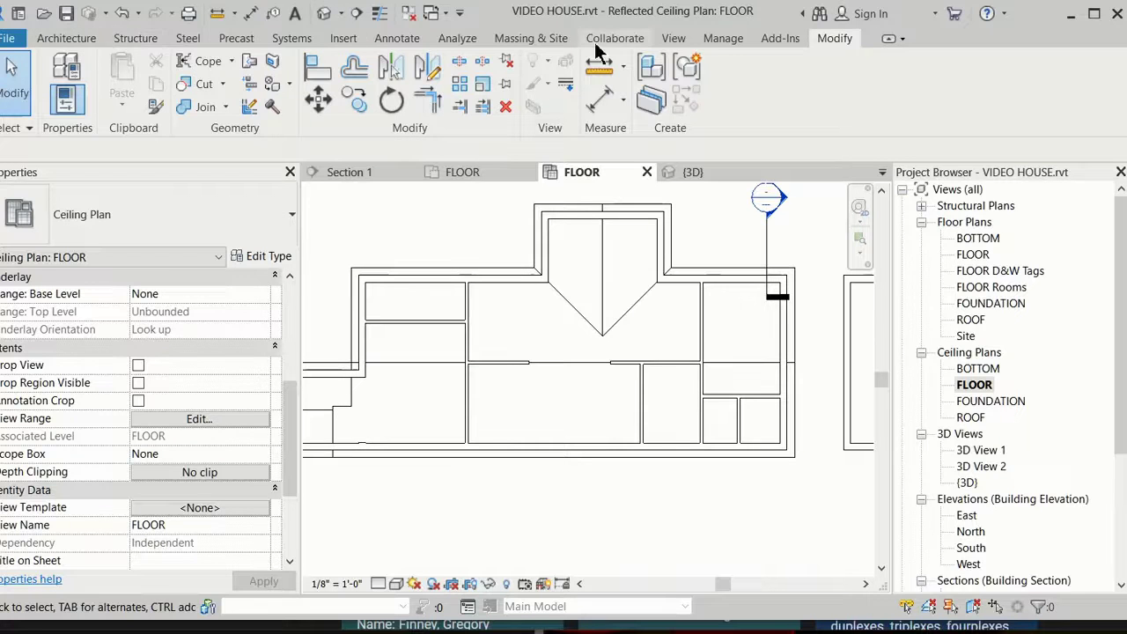
Step: Load the Studio Light.rfa family from the Internal lighting folder of the English-Imperial library
click(343, 38)
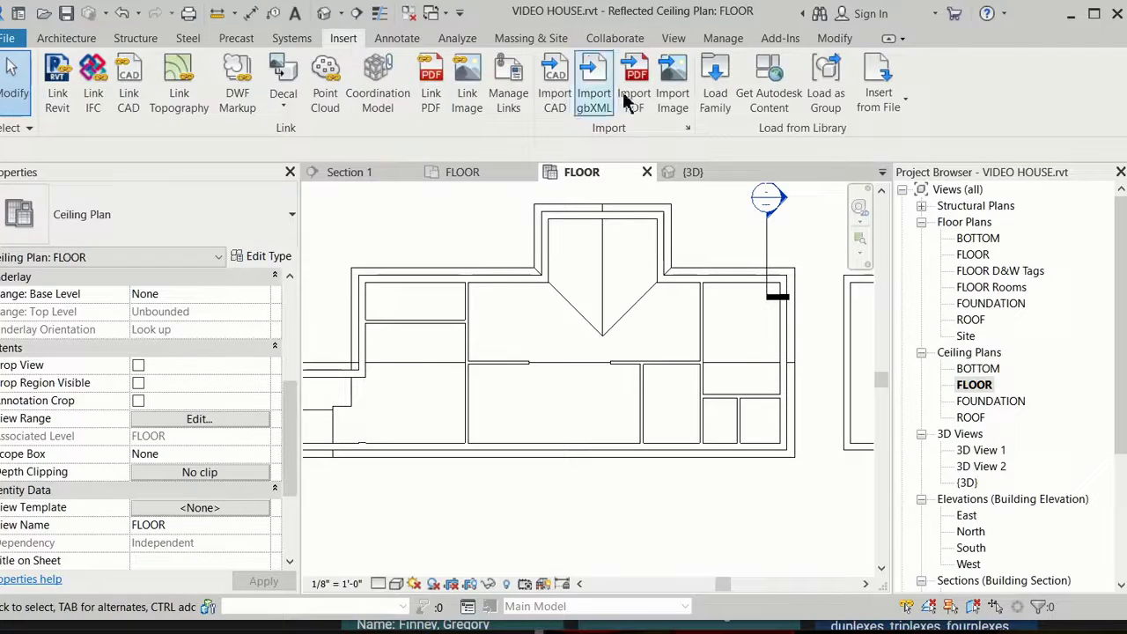
click(716, 82)
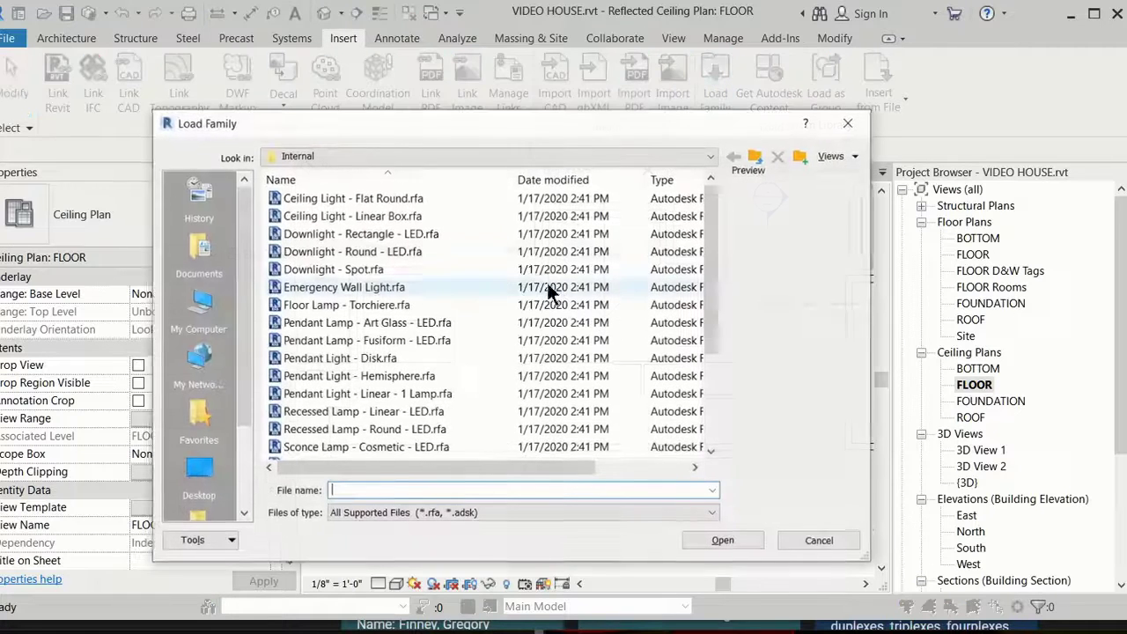
click(710, 157)
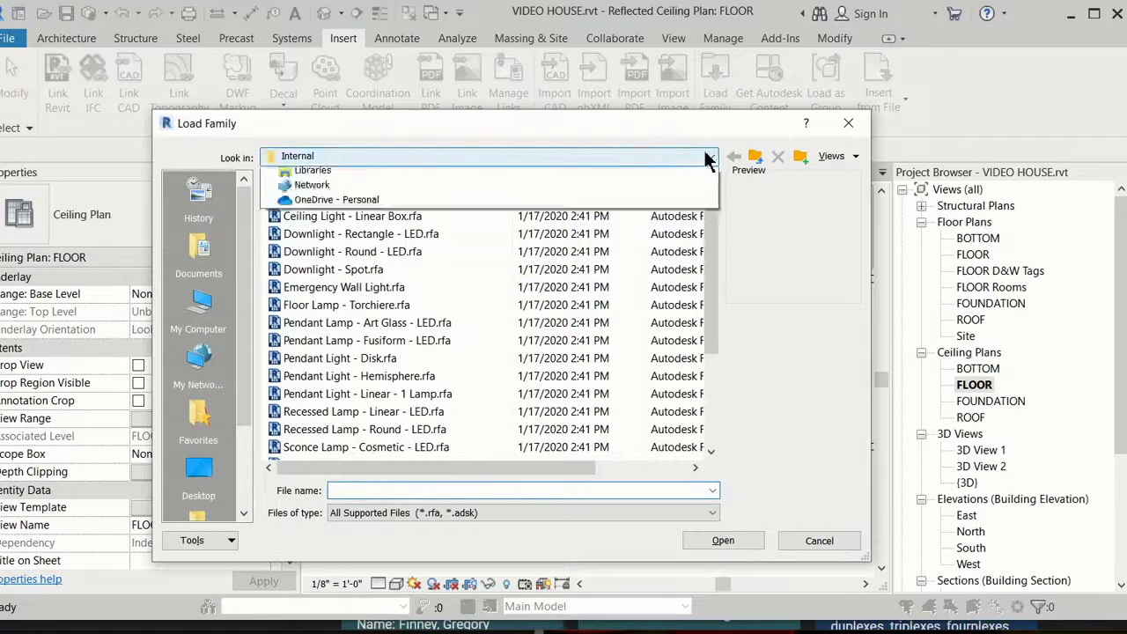
click(606, 279)
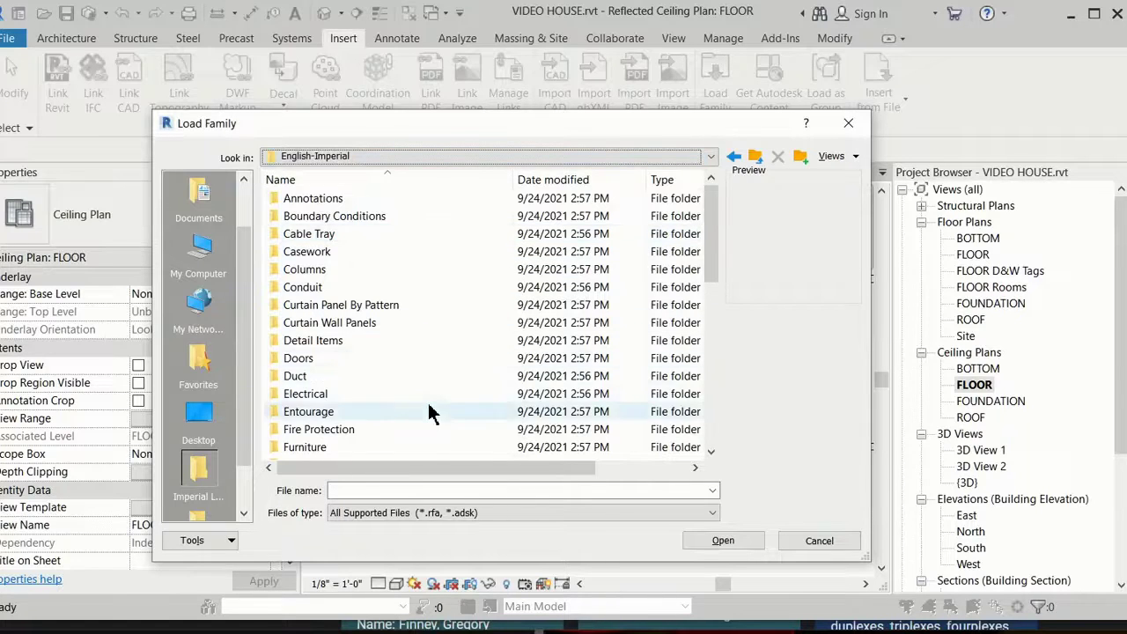
scroll(427, 400, down, 1)
double_click(403, 429)
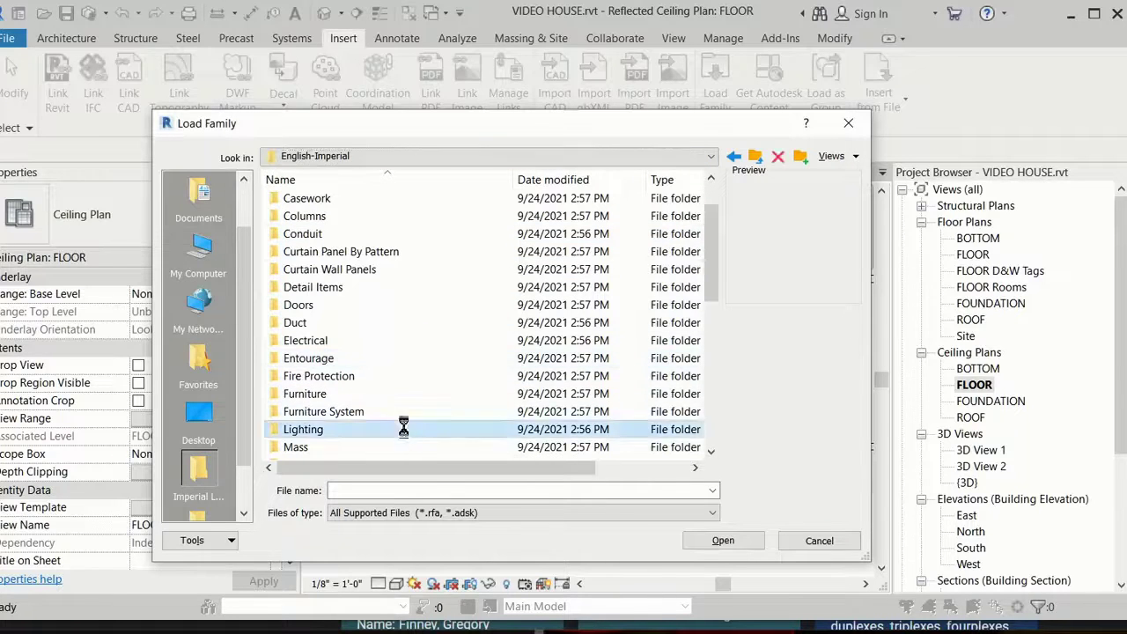
double_click(343, 200)
double_click(339, 227)
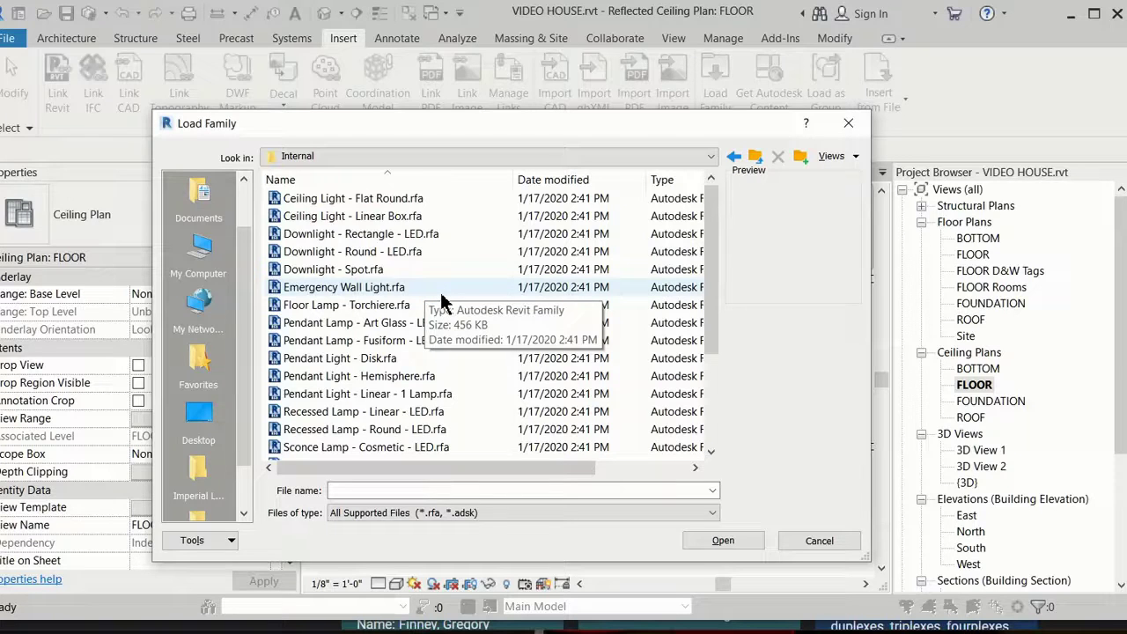
scroll(443, 300, down, 3)
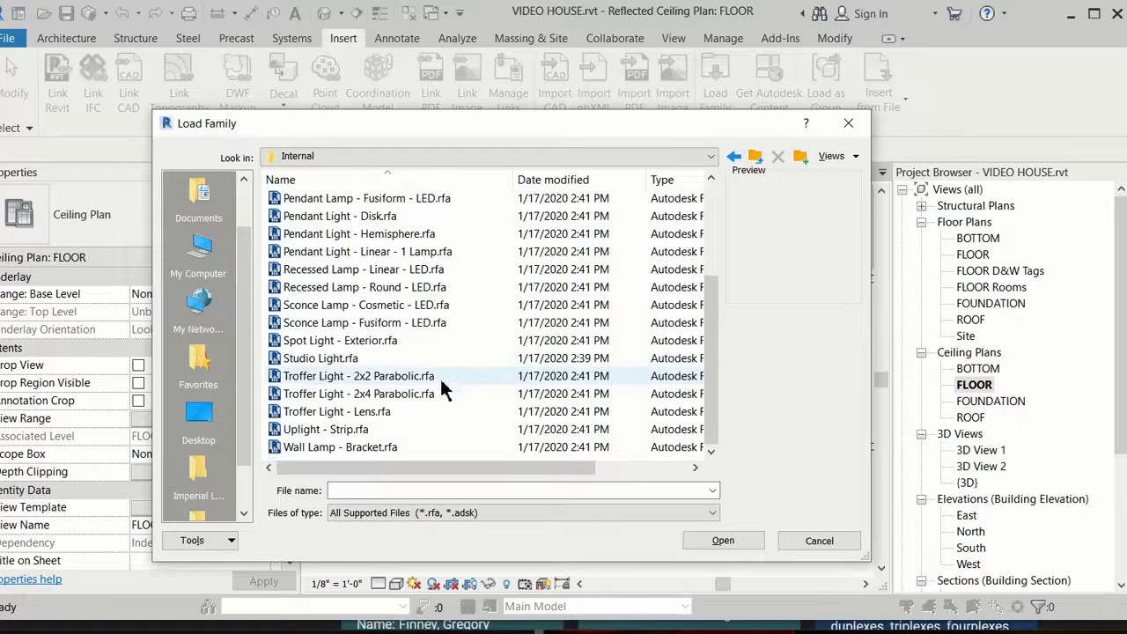
click(333, 362)
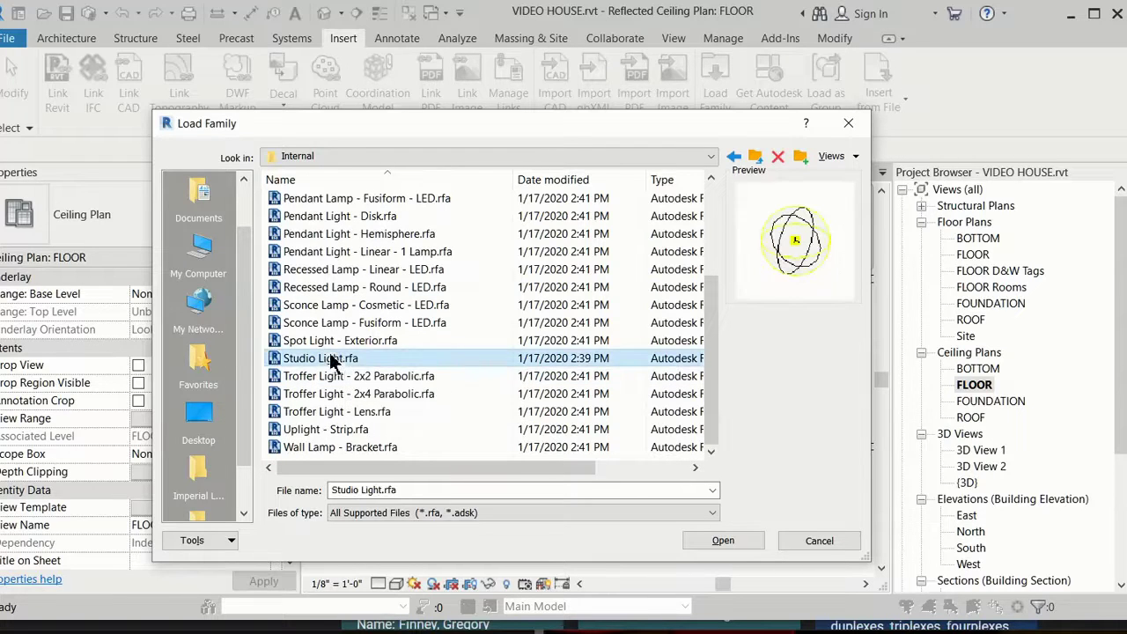
click(741, 544)
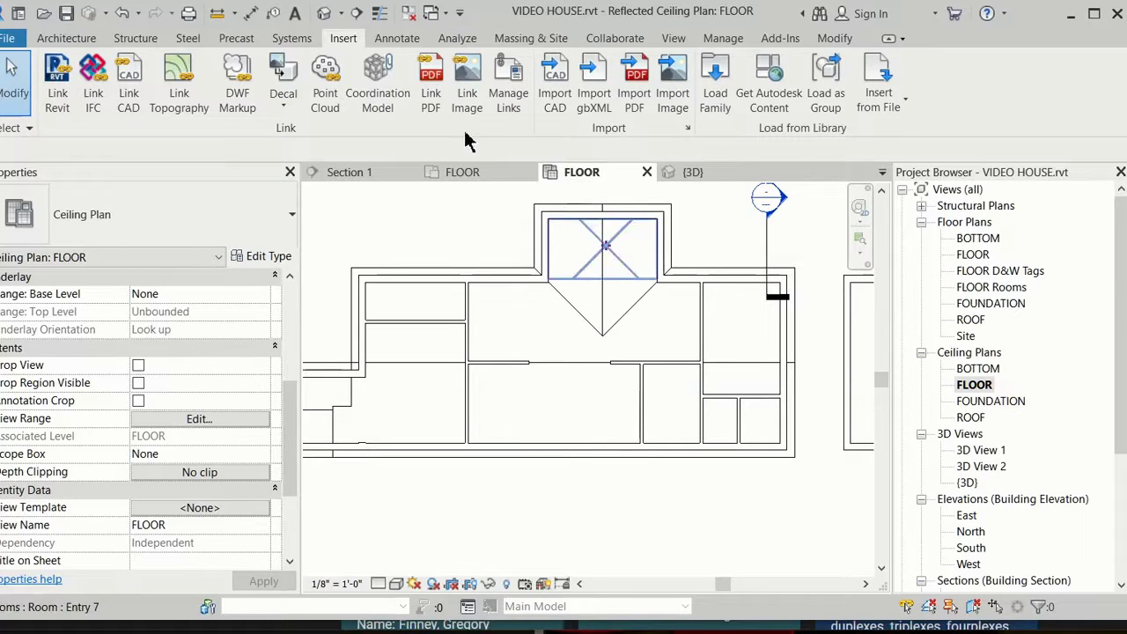
Step: Place three Studio Light 120V fixtures in a horizontal row in the dining room of the FLOOR ceiling plan, about 5'-0" below its upper wall
click(464, 172)
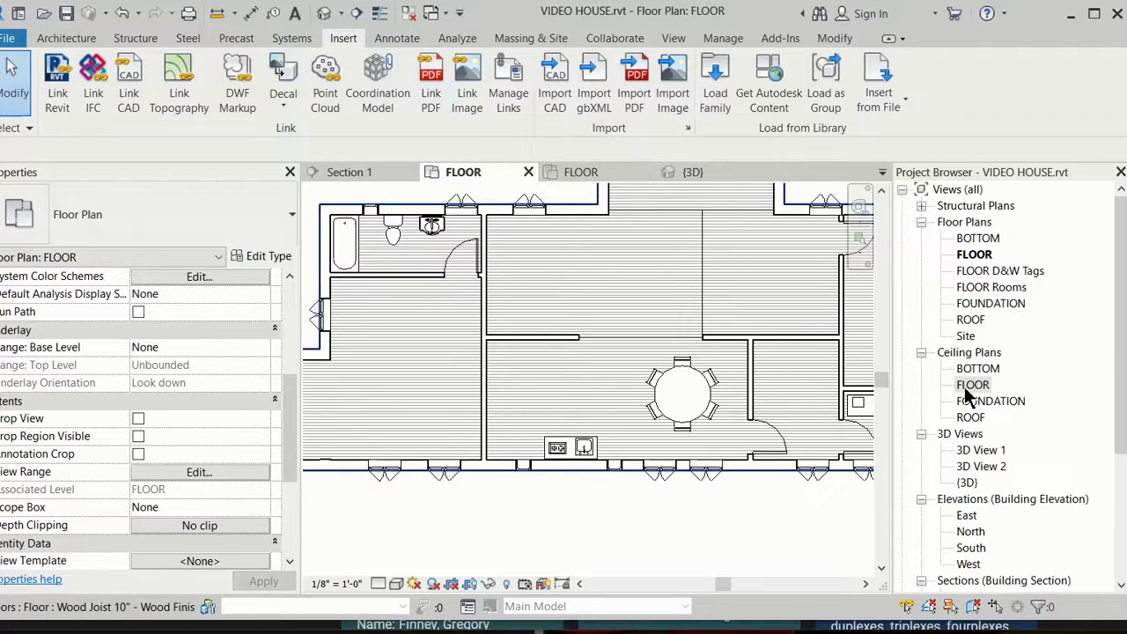
click(573, 170)
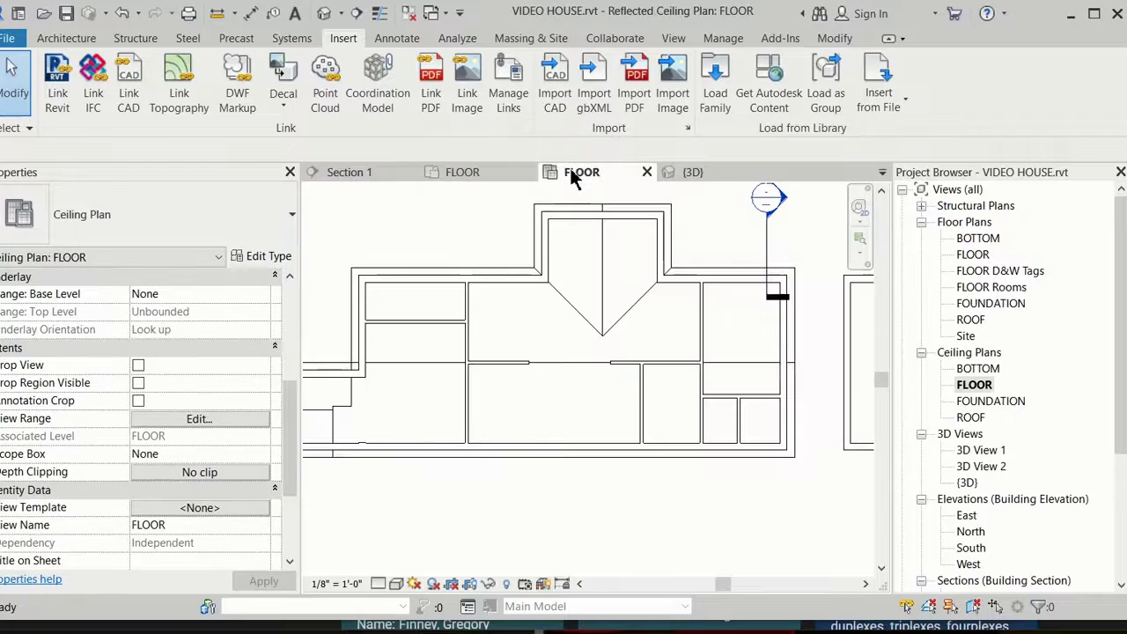
click(71, 40)
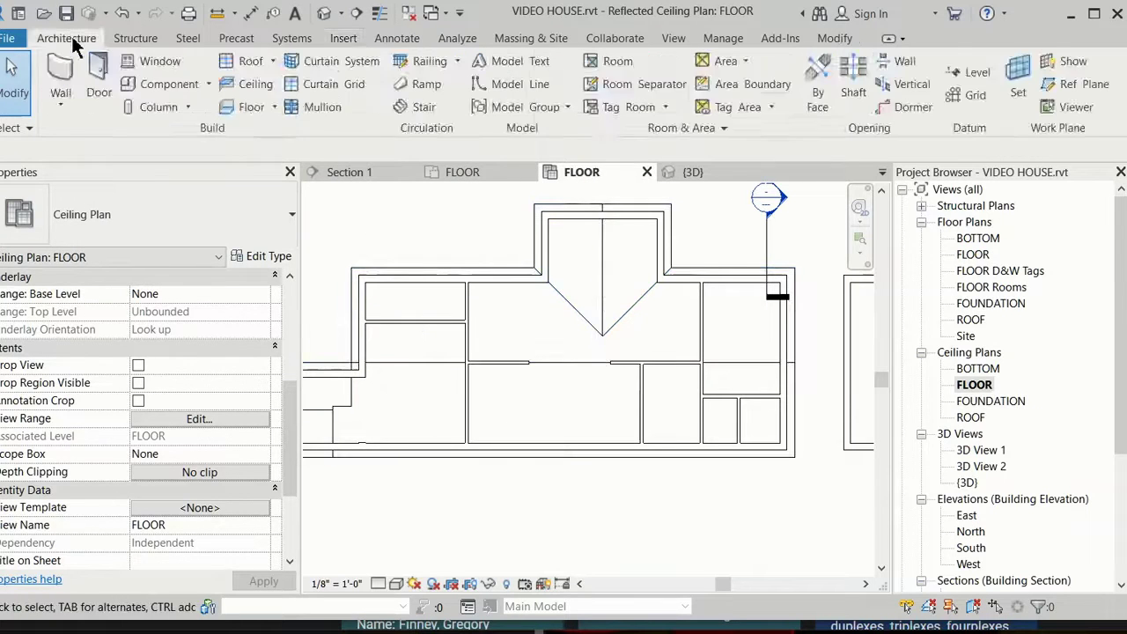
click(167, 84)
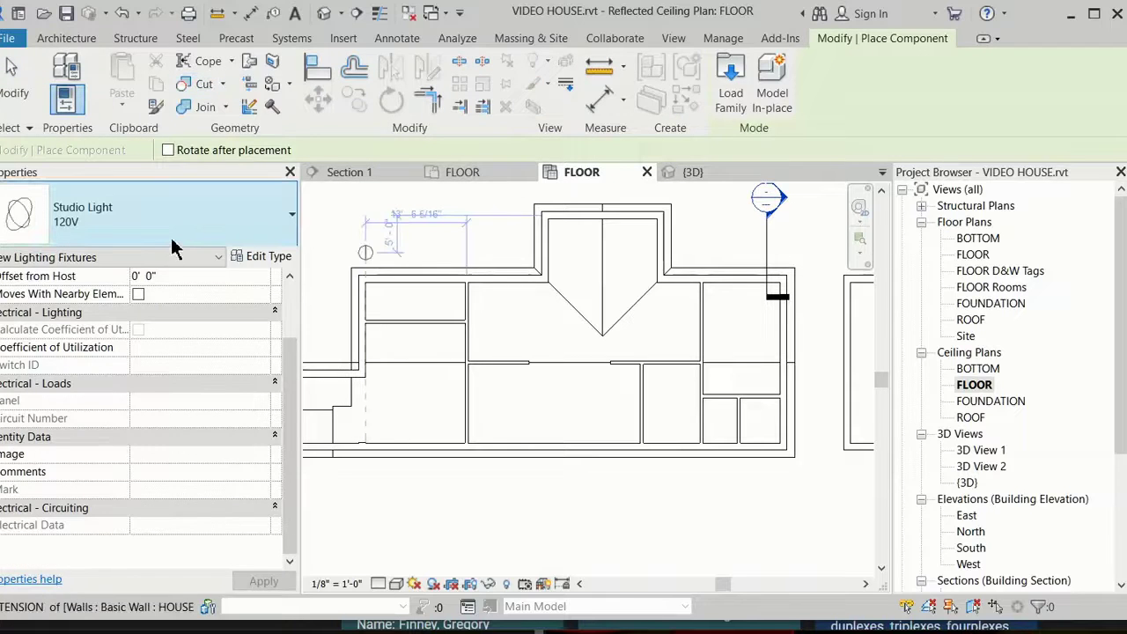
click(282, 224)
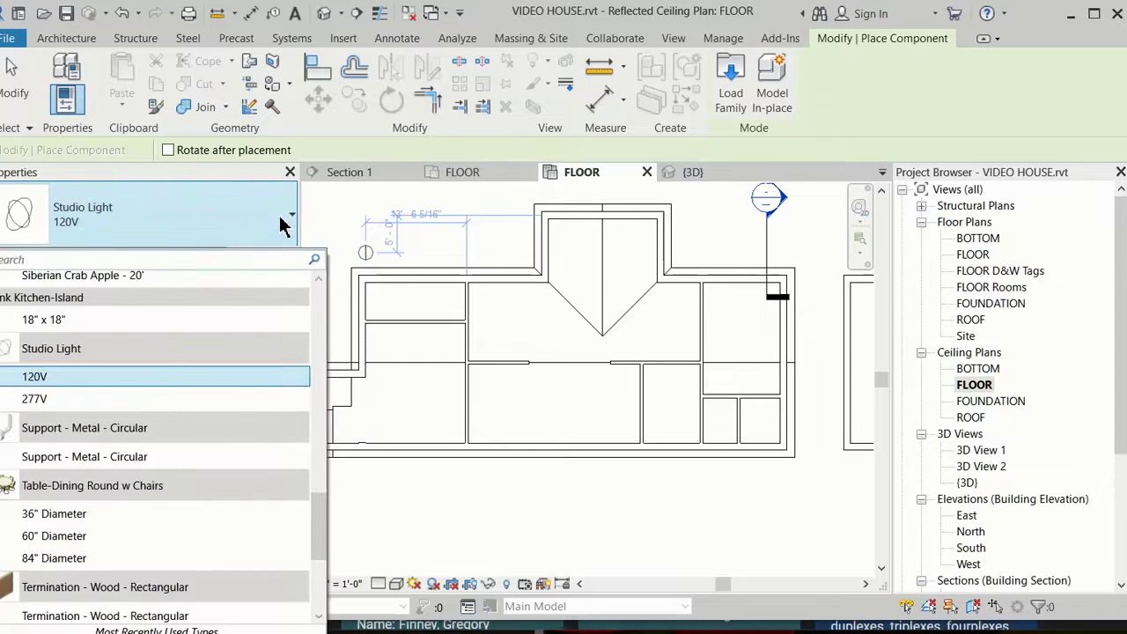
click(282, 224)
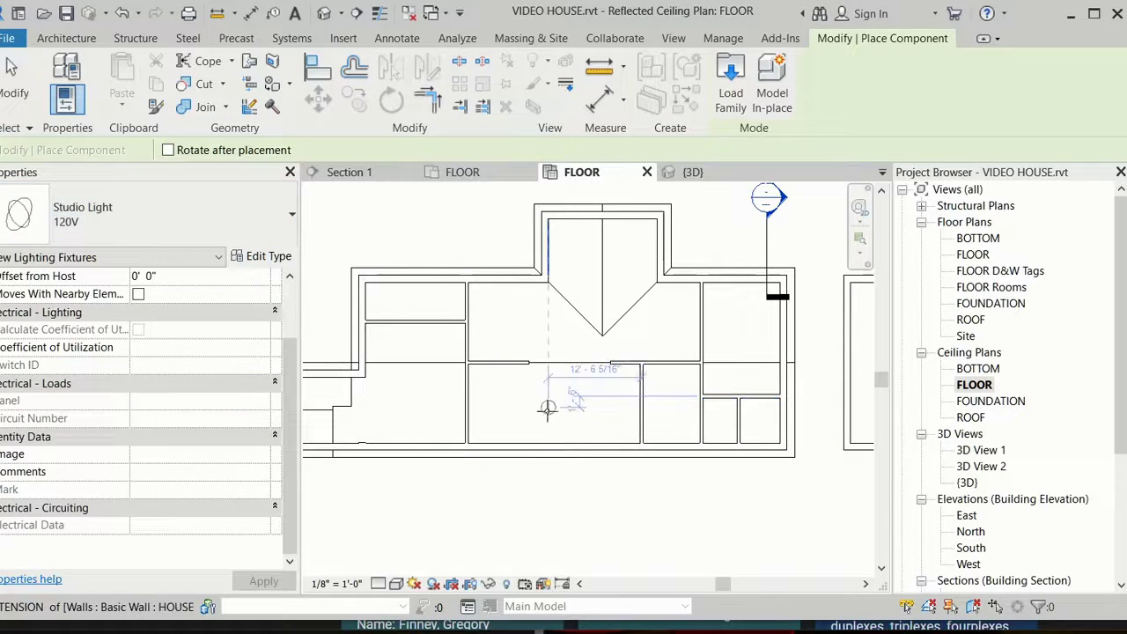
scroll(563, 399, up, 4)
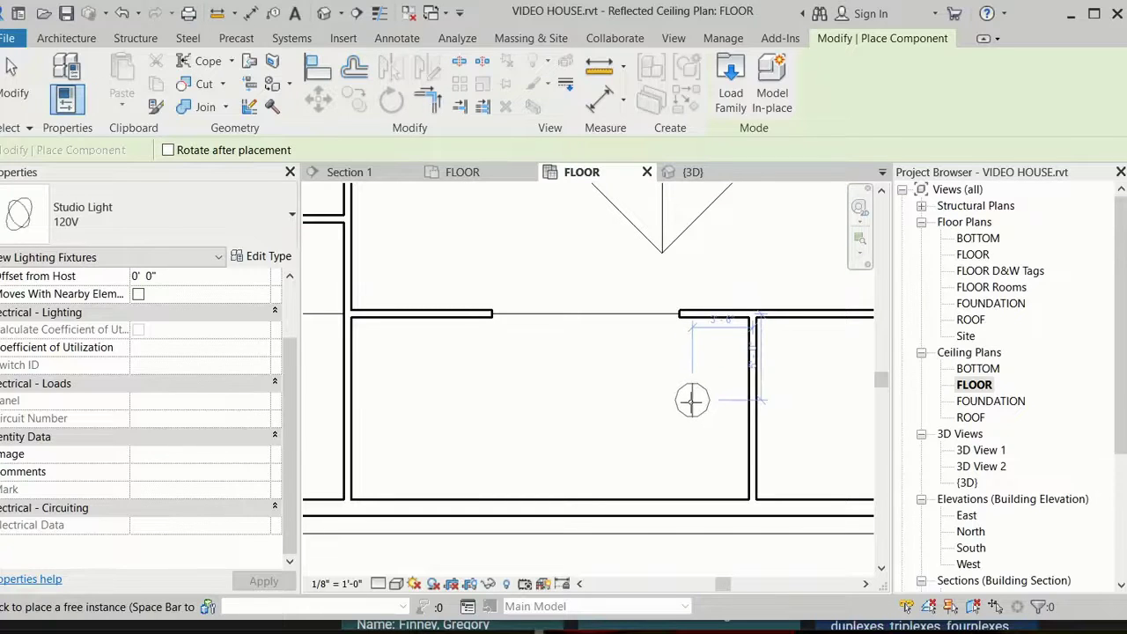
click(692, 401)
click(598, 402)
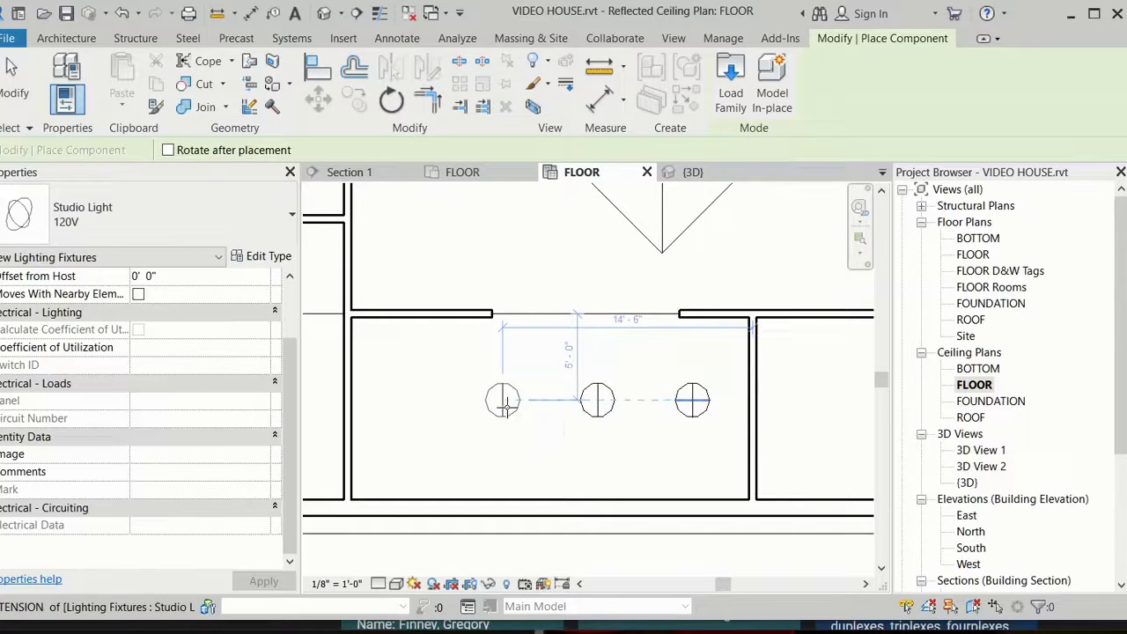
click(504, 402)
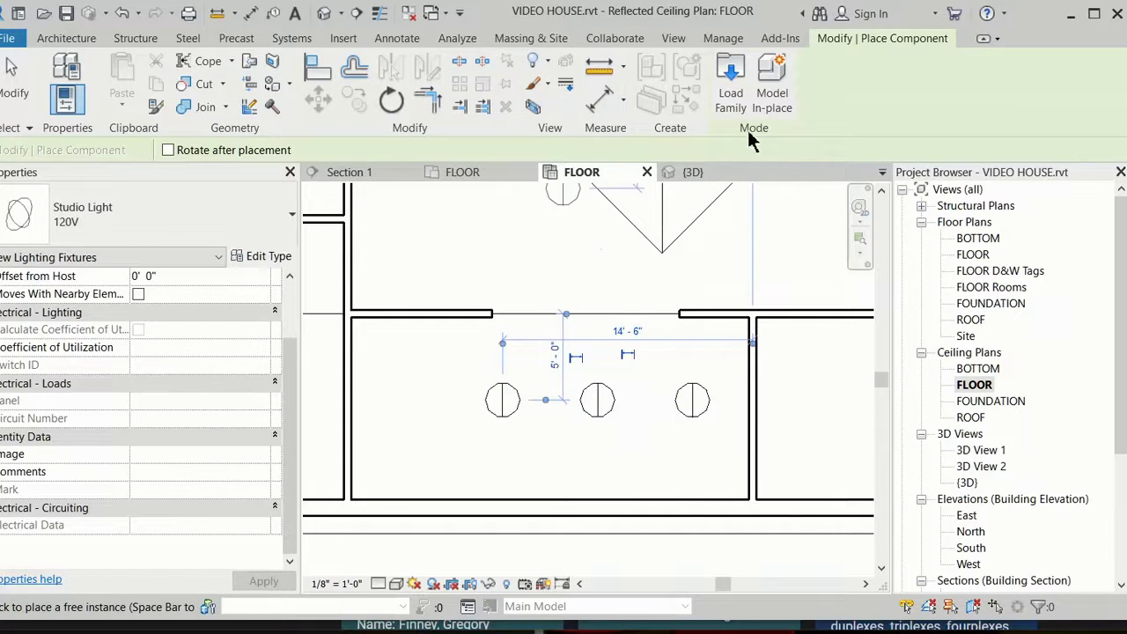
key(Escape)
key(Escape)
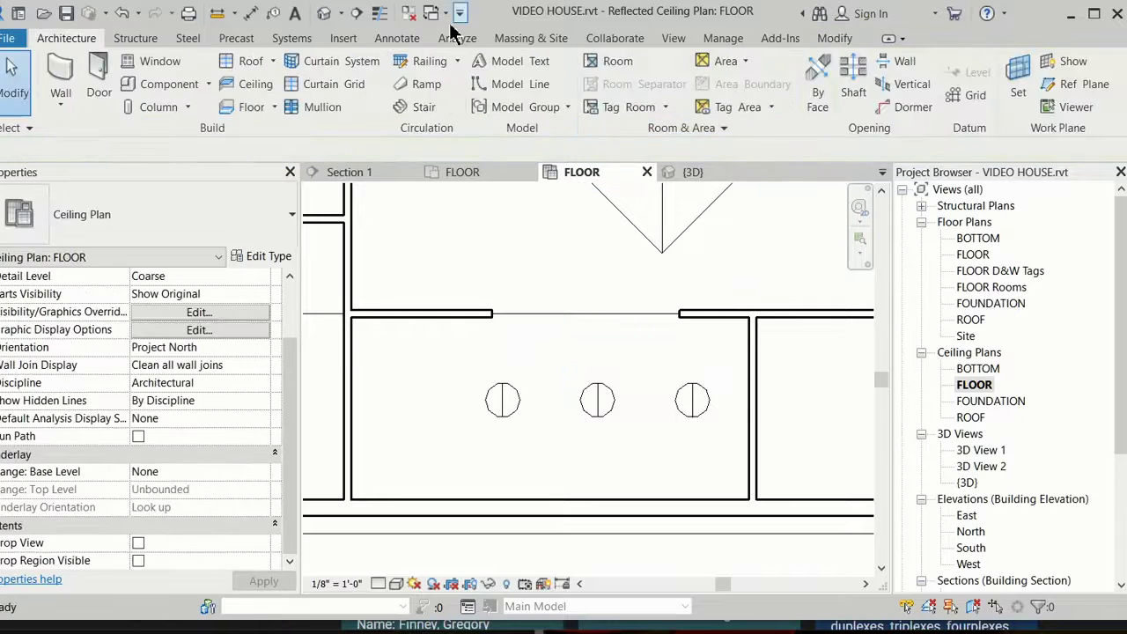
click(342, 13)
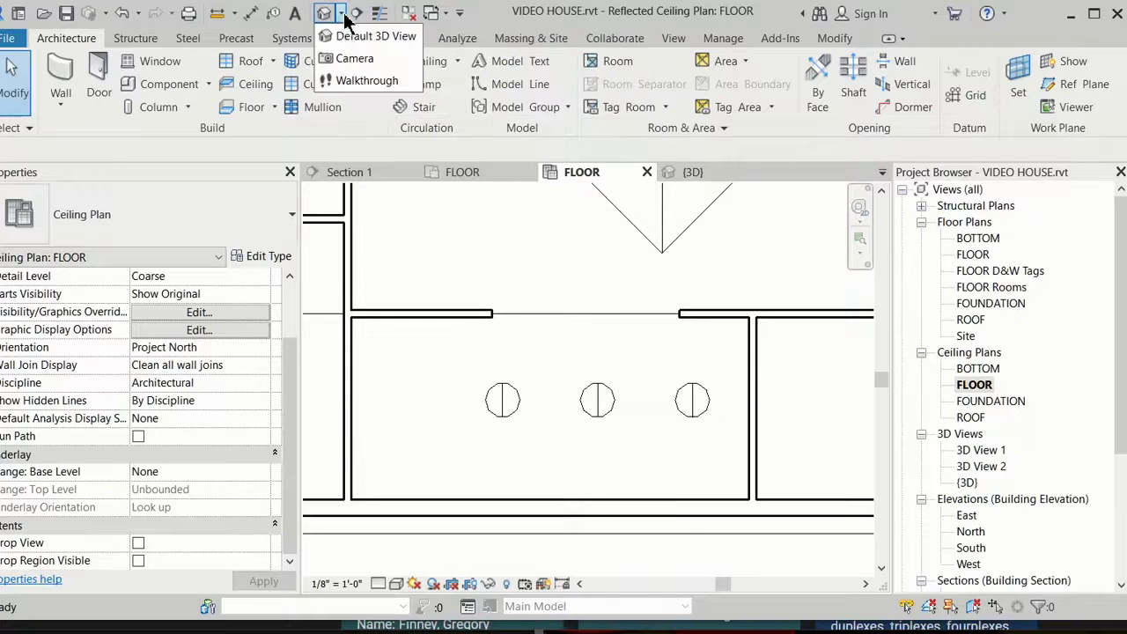
click(355, 59)
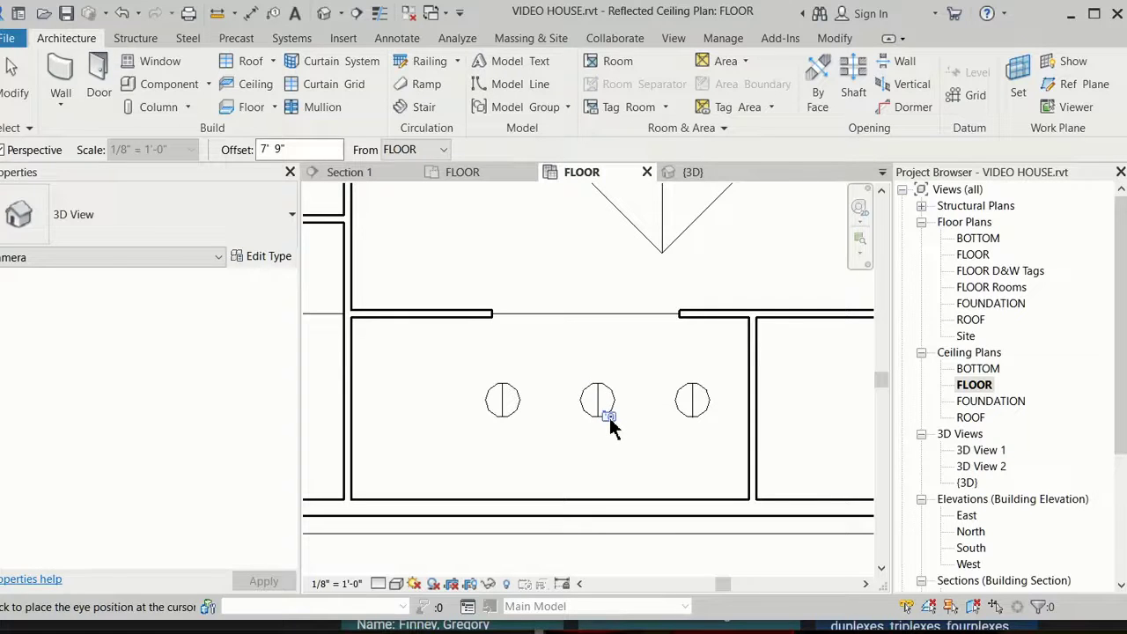
key(Escape)
Step: Place a camera in the FLOOR floor plan just above the dining room opening, aimed past the round dining table toward the lower-right exterior
click(493, 174)
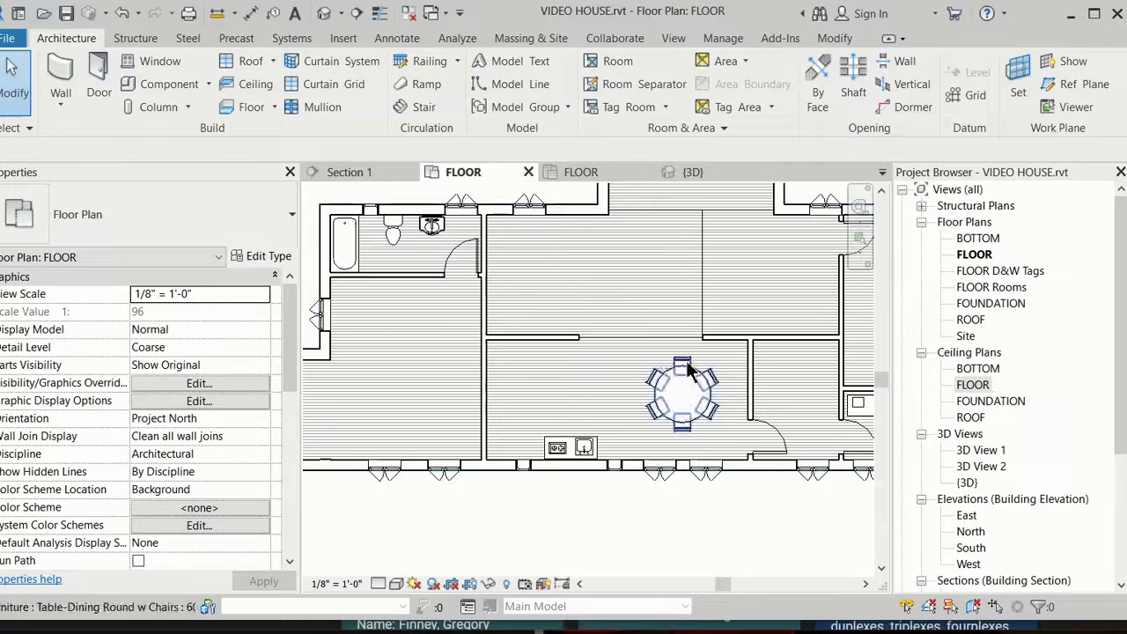
click(340, 13)
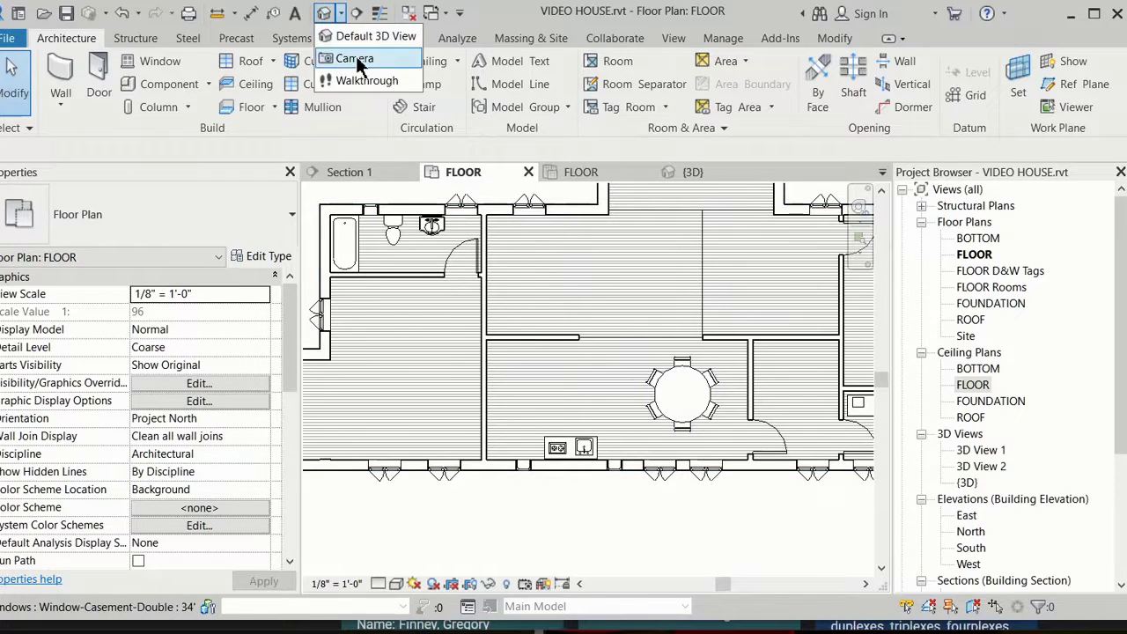
click(357, 59)
click(621, 321)
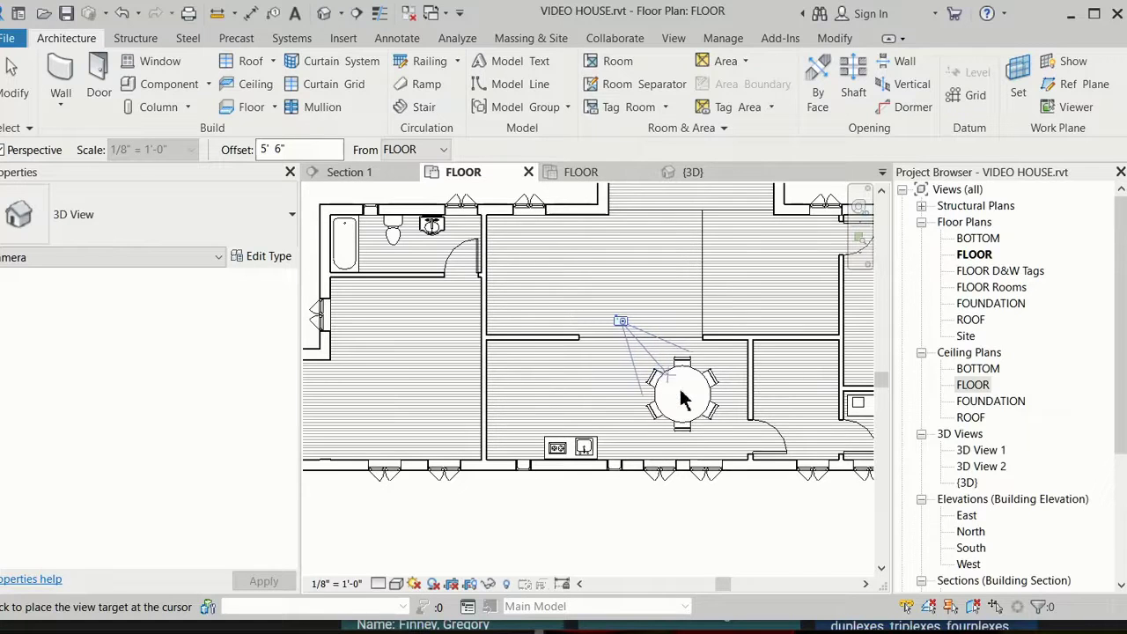
click(764, 500)
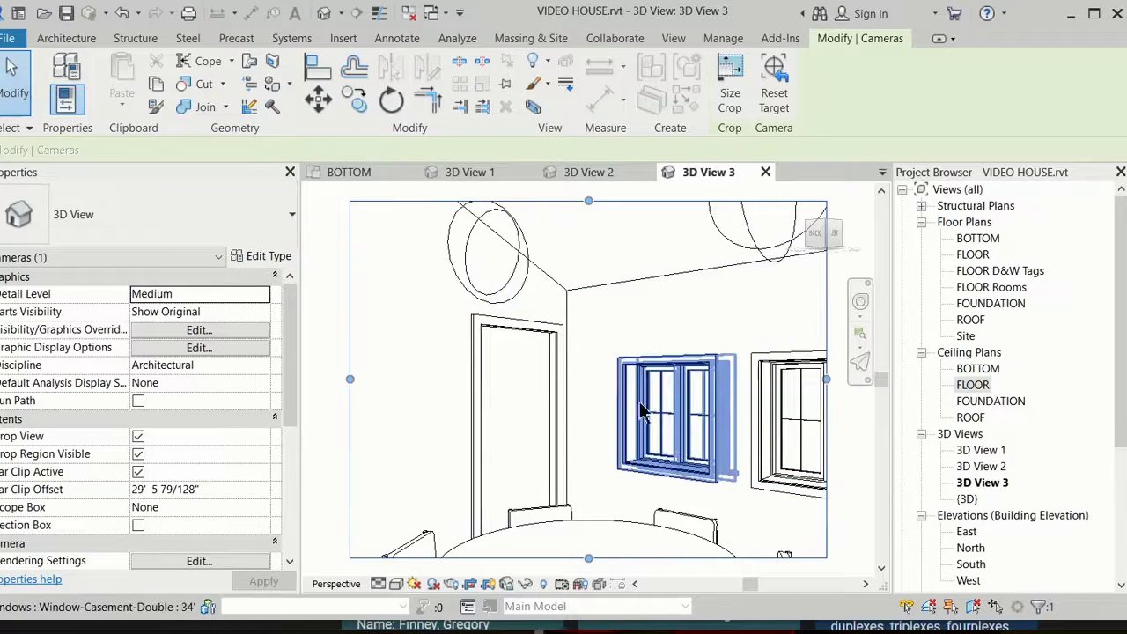
Step: Widen the new camera view's crop region on its right side and turn the camera down to frame the dining table and chairs
middle_drag(603, 393, 630, 410)
click(605, 372)
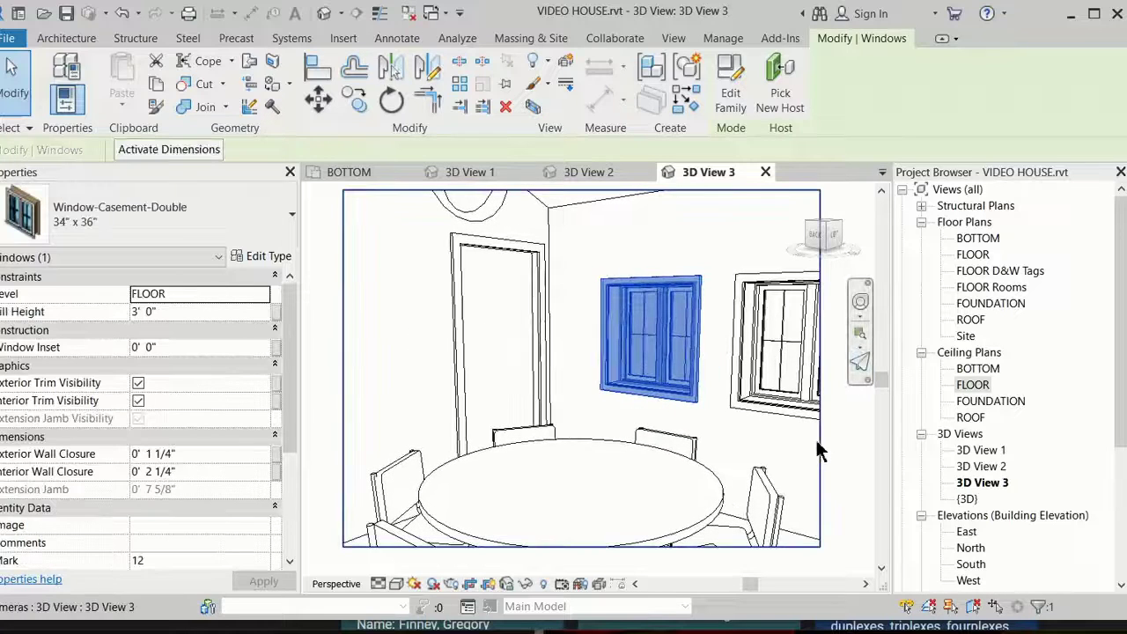
click(819, 445)
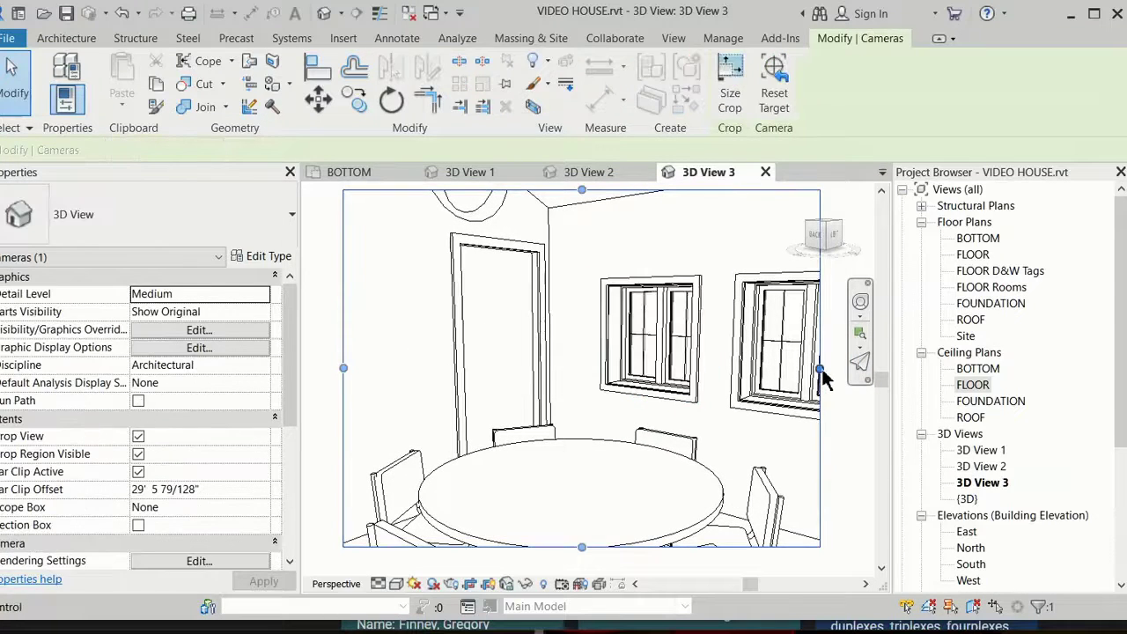
drag(819, 370, 854, 369)
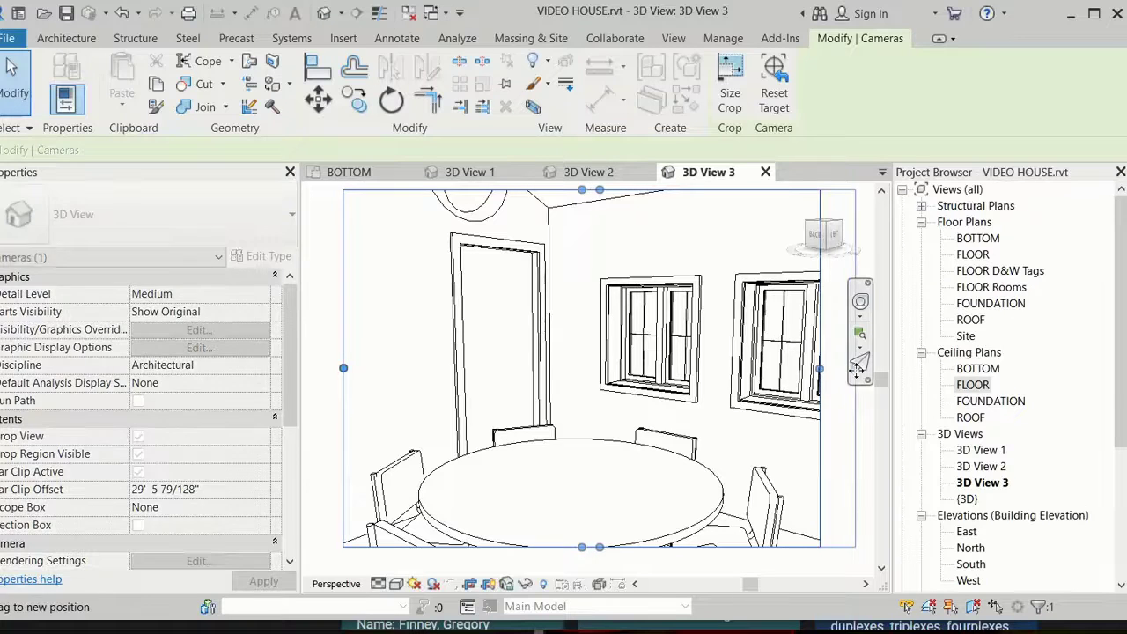
shift+middle_drag(719, 431, 693, 459)
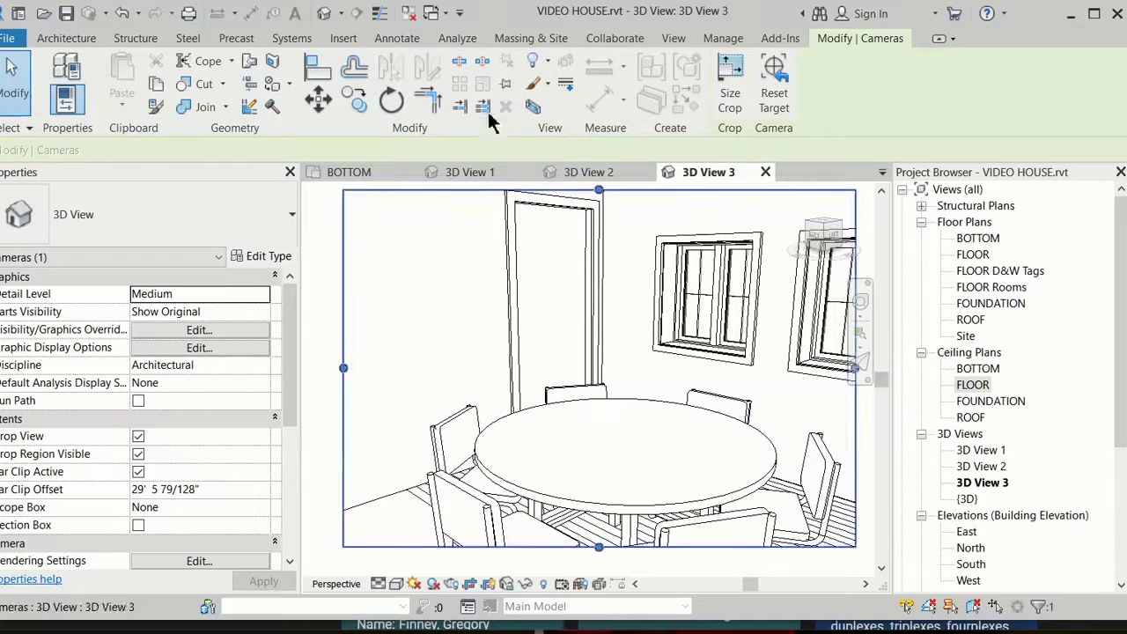
Step: Open the rendering settings for the dining room camera view and set the quality to Medium
click(674, 40)
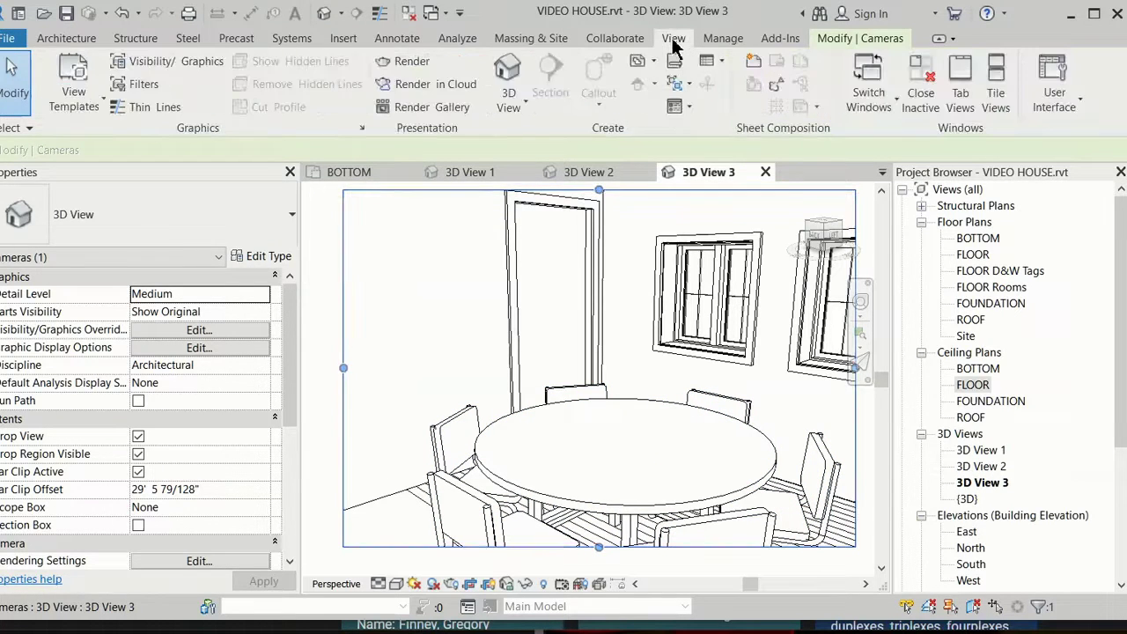
click(412, 69)
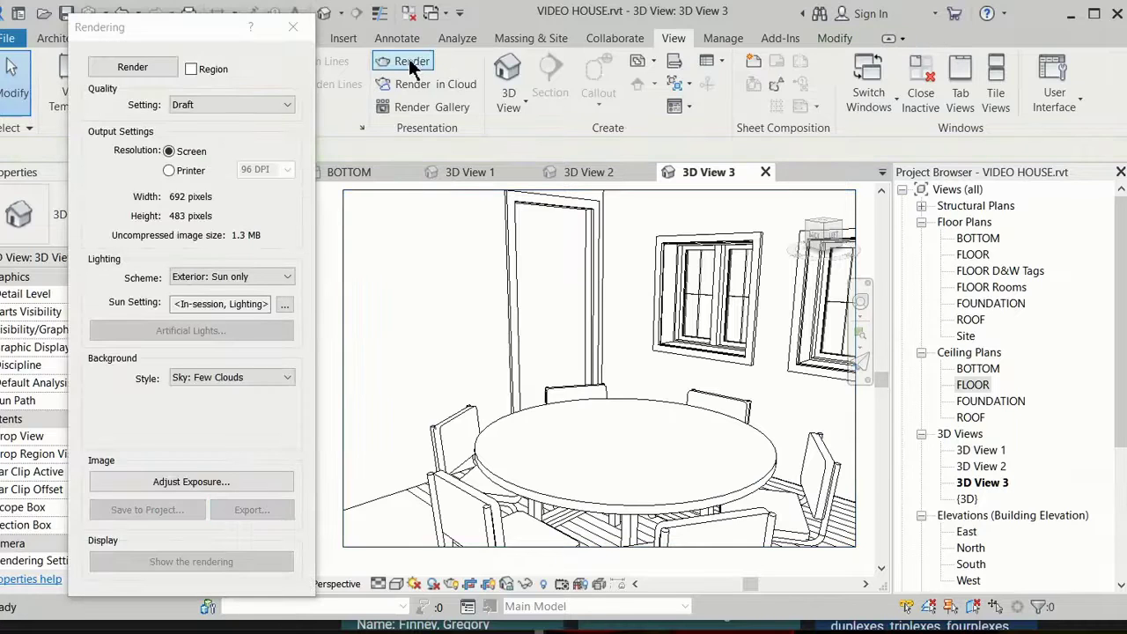
drag(195, 29, 311, 44)
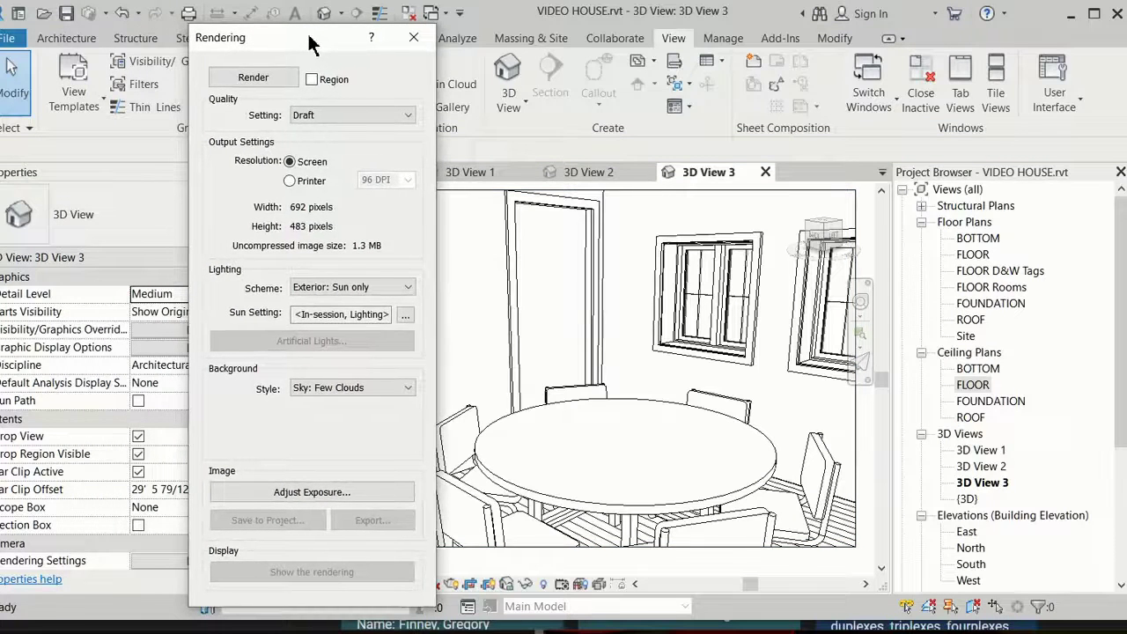
click(324, 112)
click(350, 144)
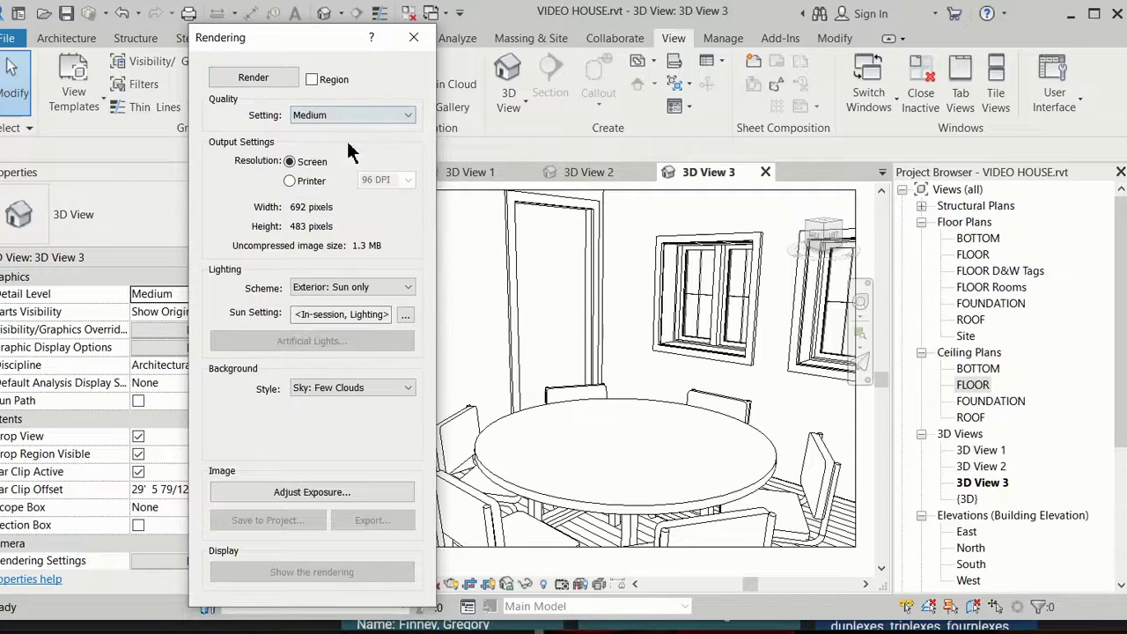
Step: Set the lighting scheme to Interior: Sun and Artificial and render the dining room view
click(379, 287)
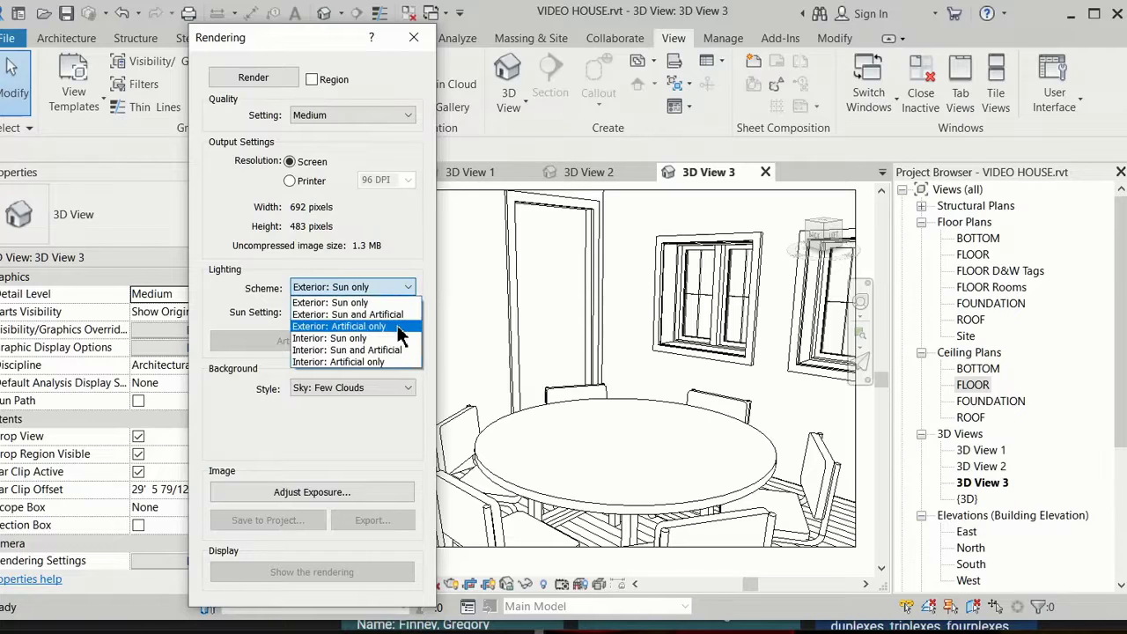
click(397, 325)
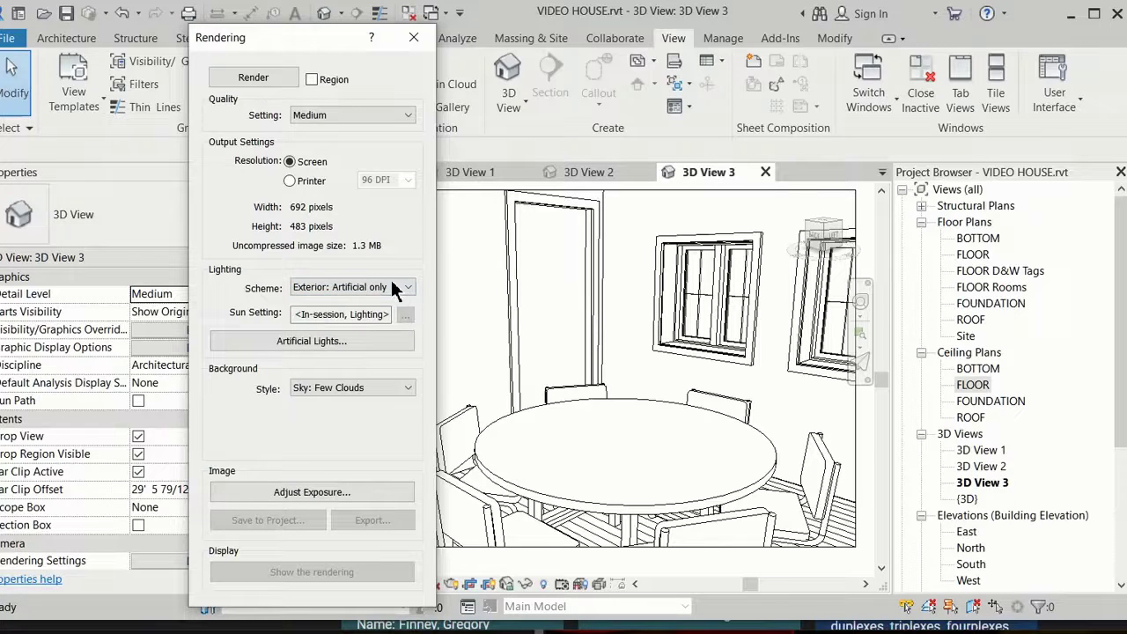
click(405, 287)
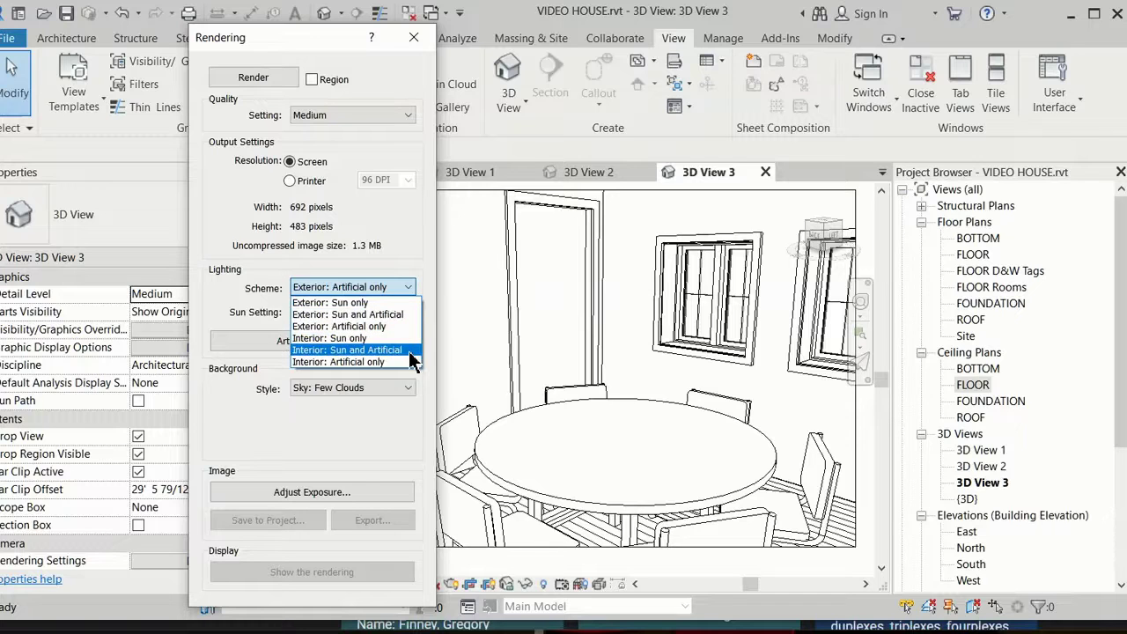
click(388, 350)
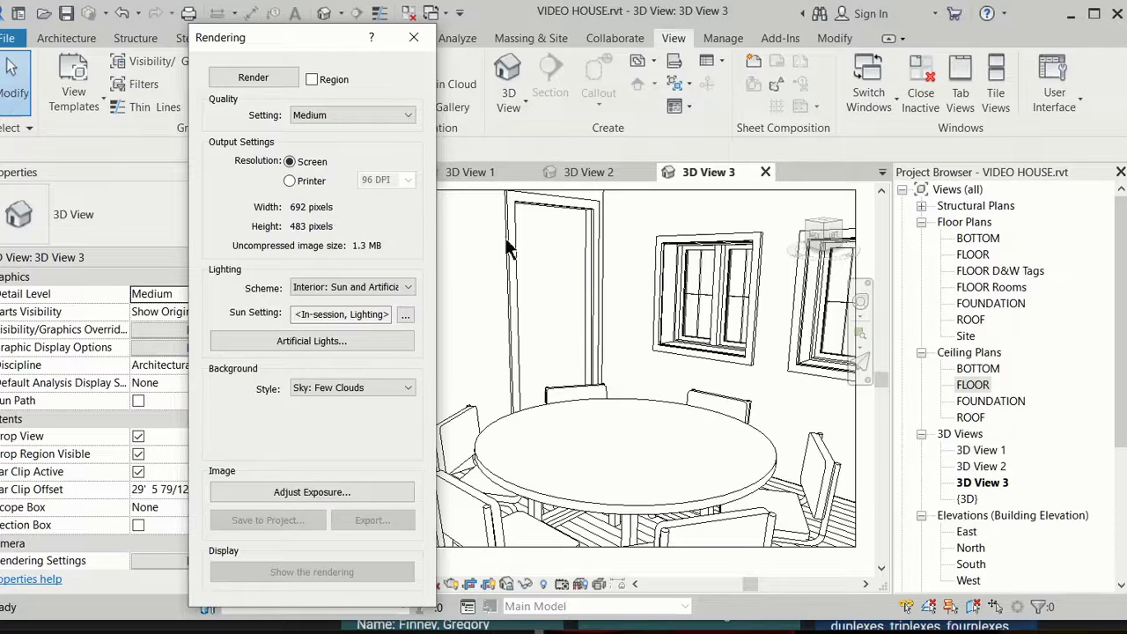
click(254, 78)
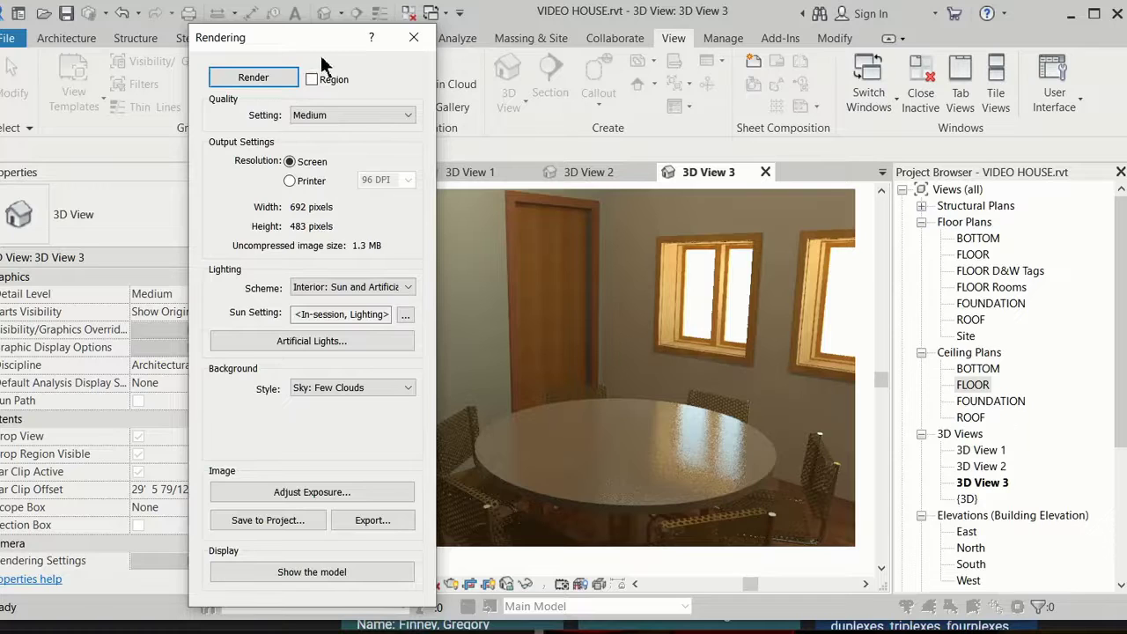
drag(308, 46, 140, 15)
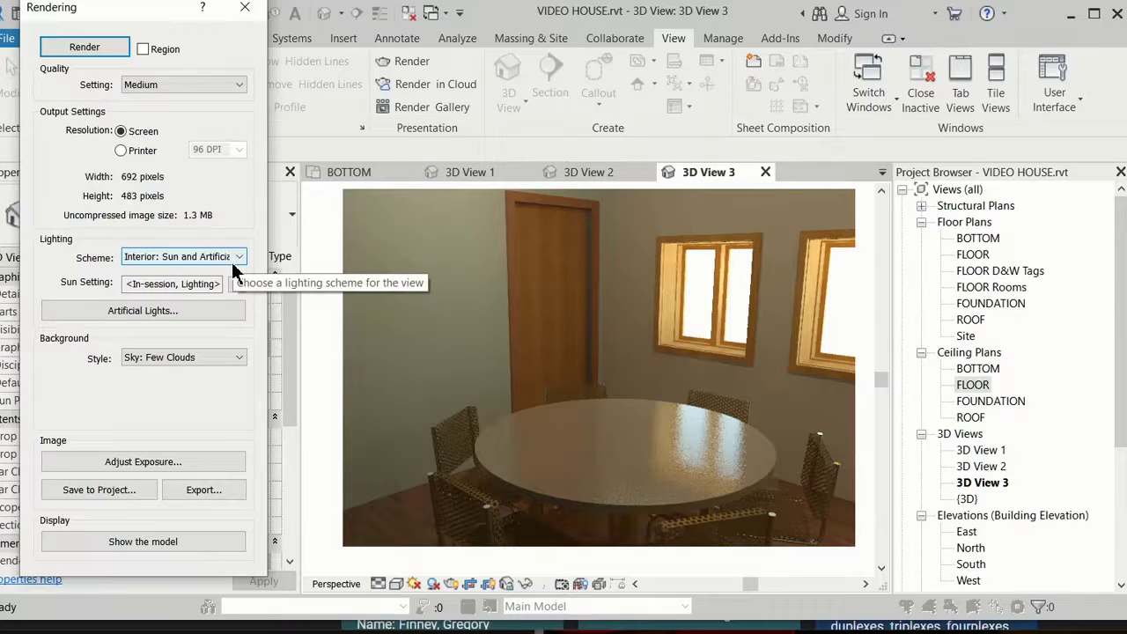
Step: Export the rendered image as a JPEG named DINING to the 2021 HOUSE folder
click(212, 493)
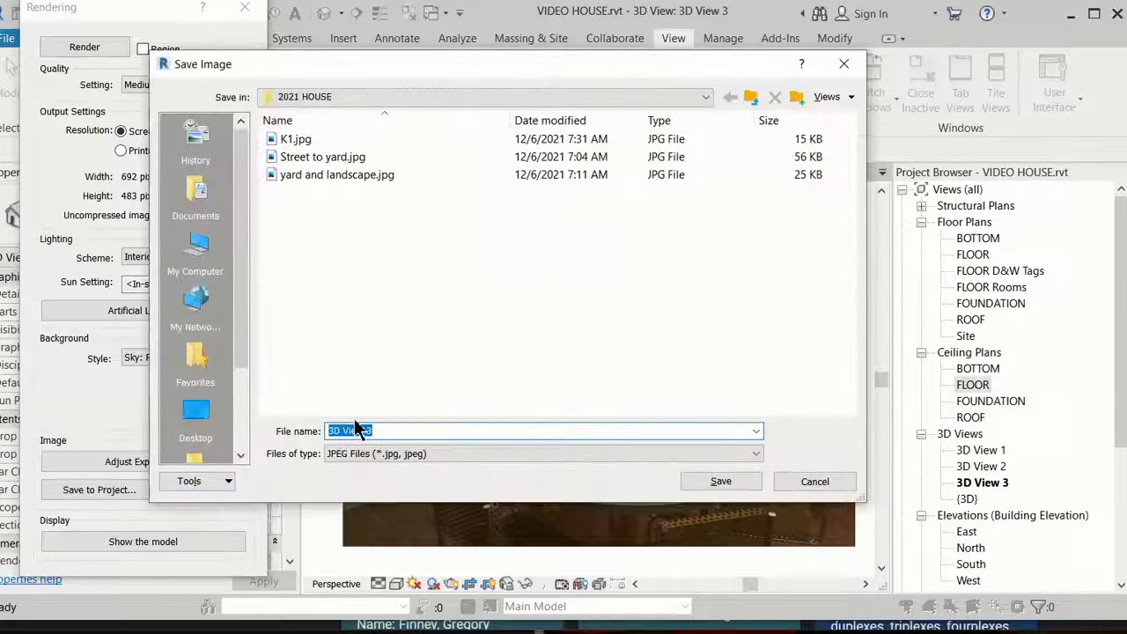
text(DINING)
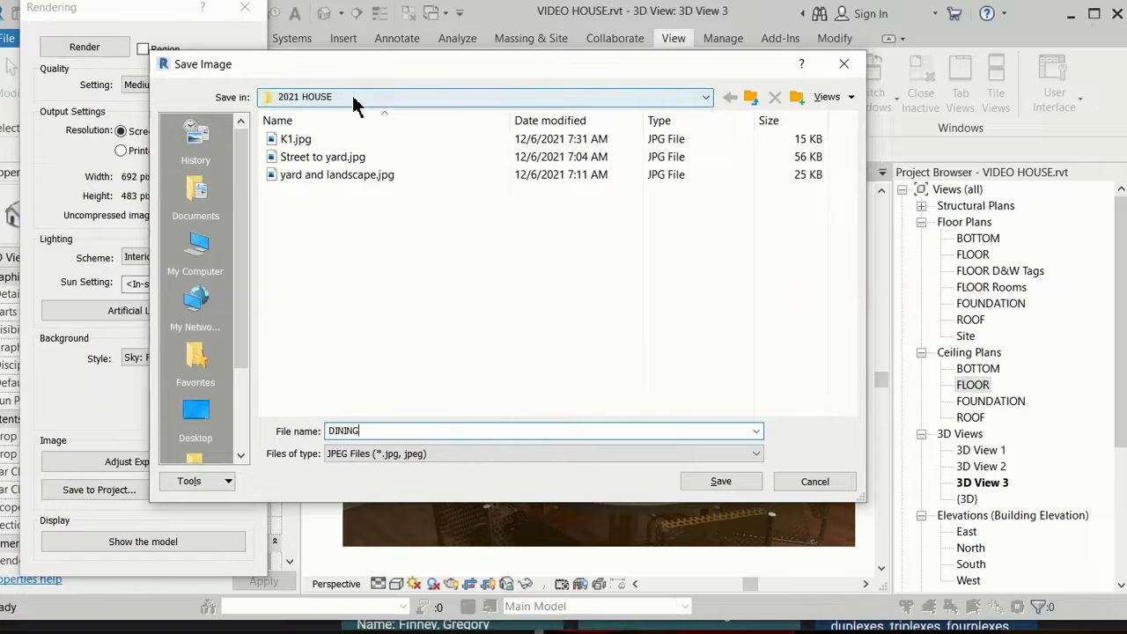
click(695, 484)
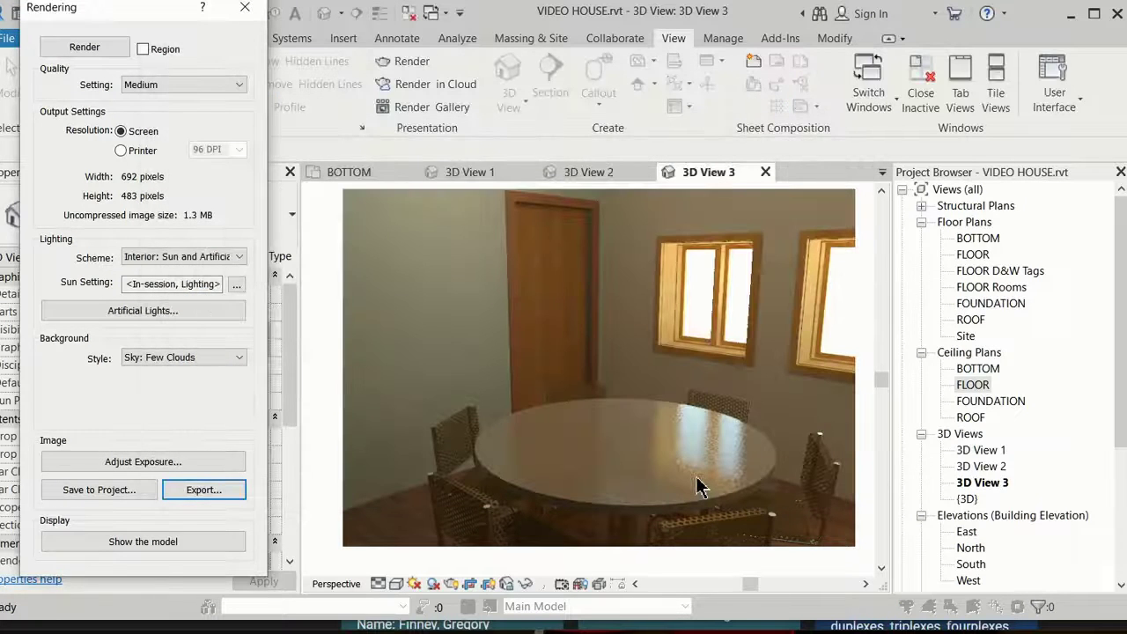